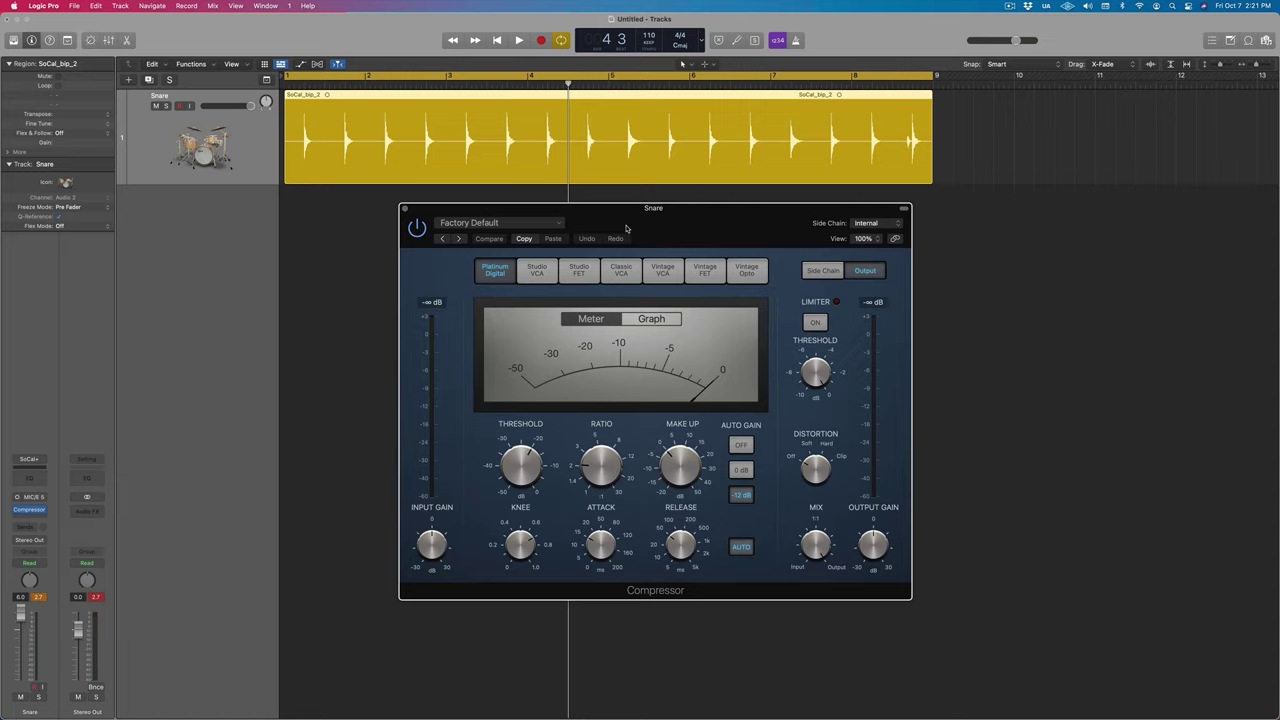
Turn the Snare compressor's Ratio knob up from 2.0:1 to about 3.9:1
left_click_drag(600, 465, 599, 509)
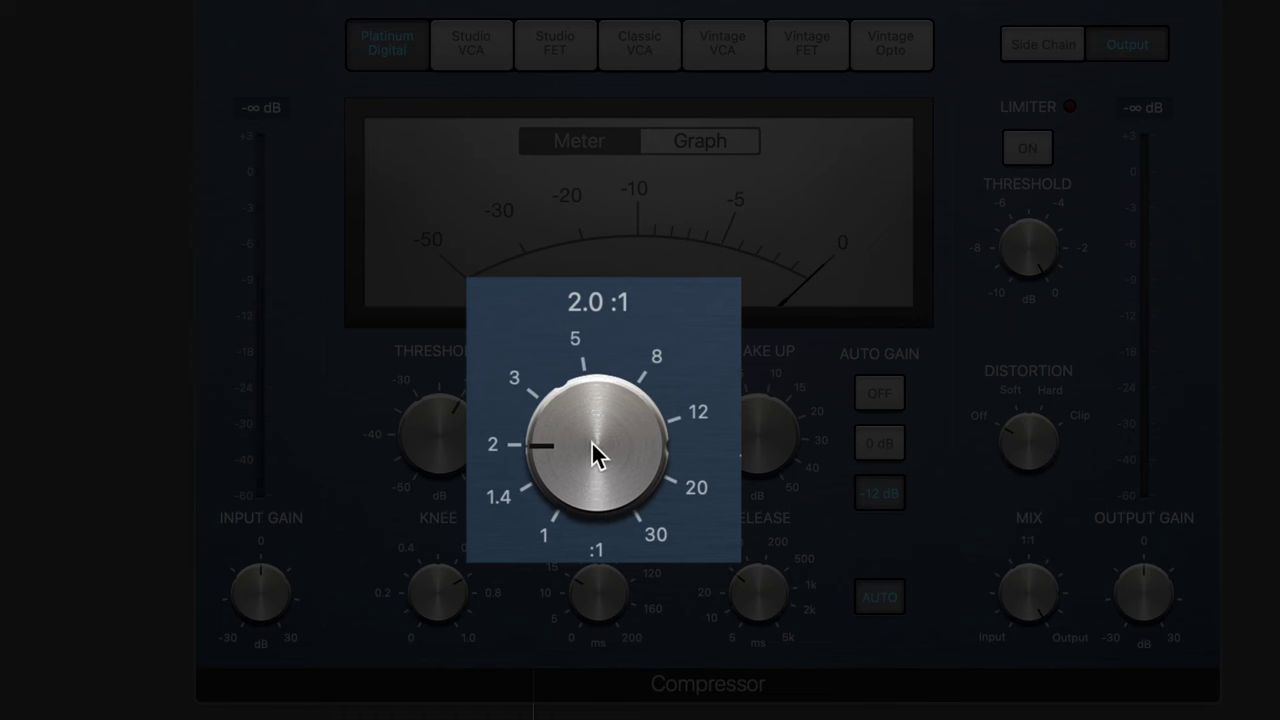
left_click_drag(591, 441, 619, 348)
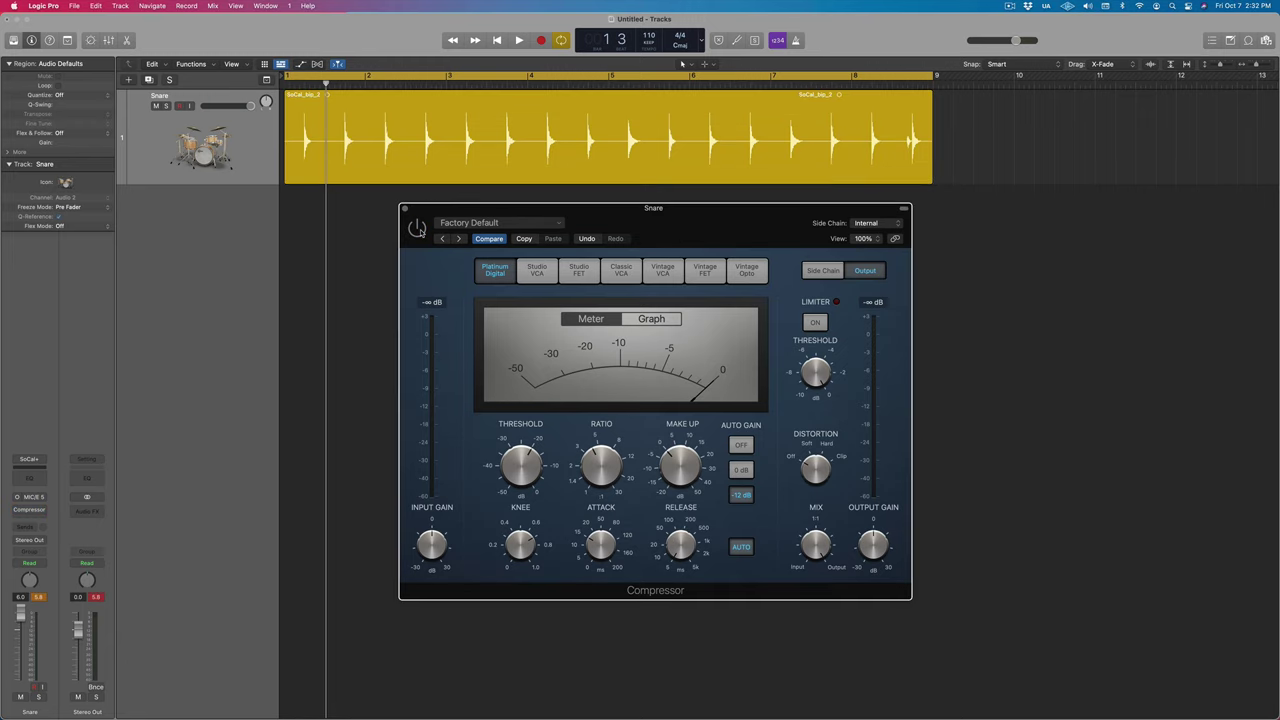
Return the playhead to bar 1 and briefly play the compressed snare
left_click_drag(326, 80, 285, 93)
key("space")
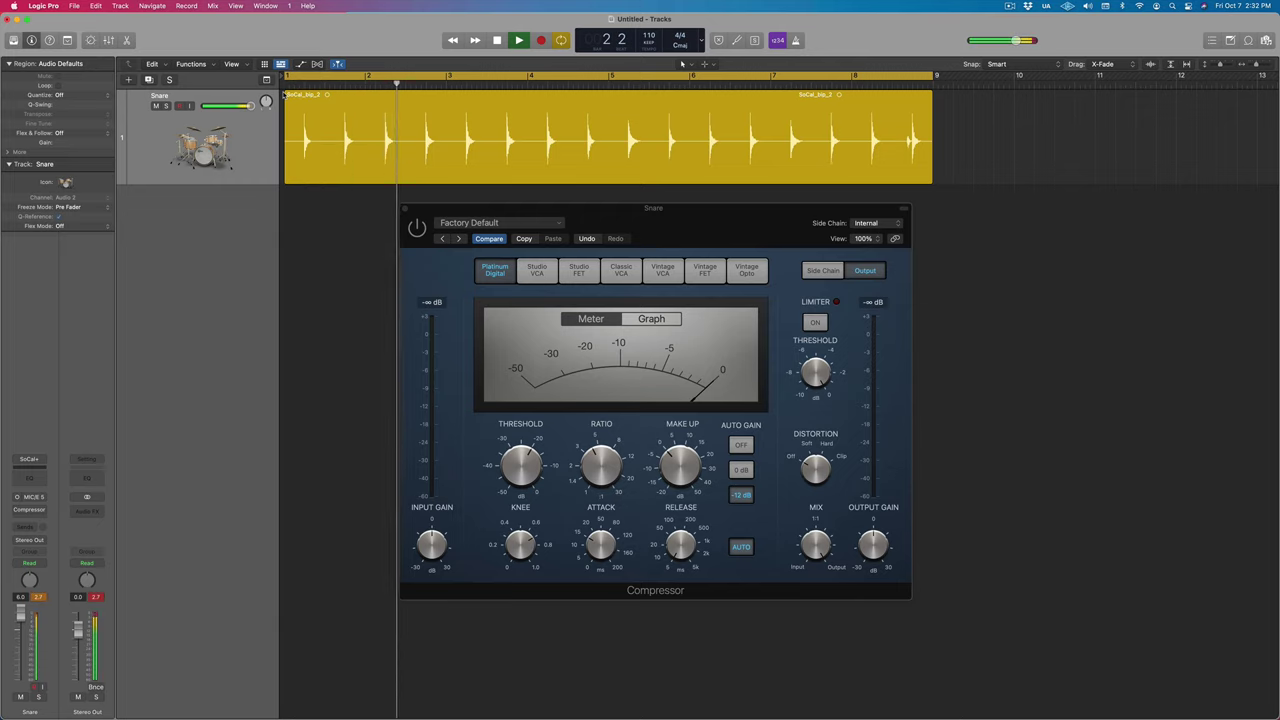
key("space")
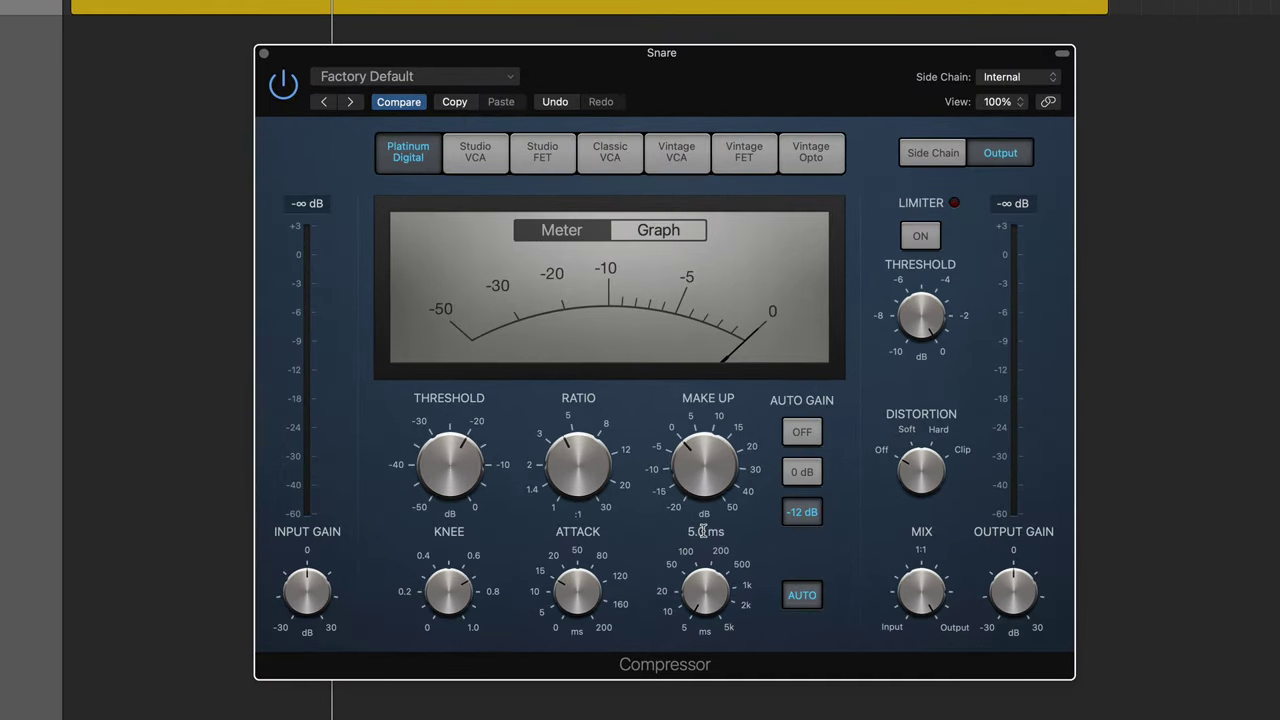
Switch off the compressor's AUTO release and Auto Gain
left_click(807, 598)
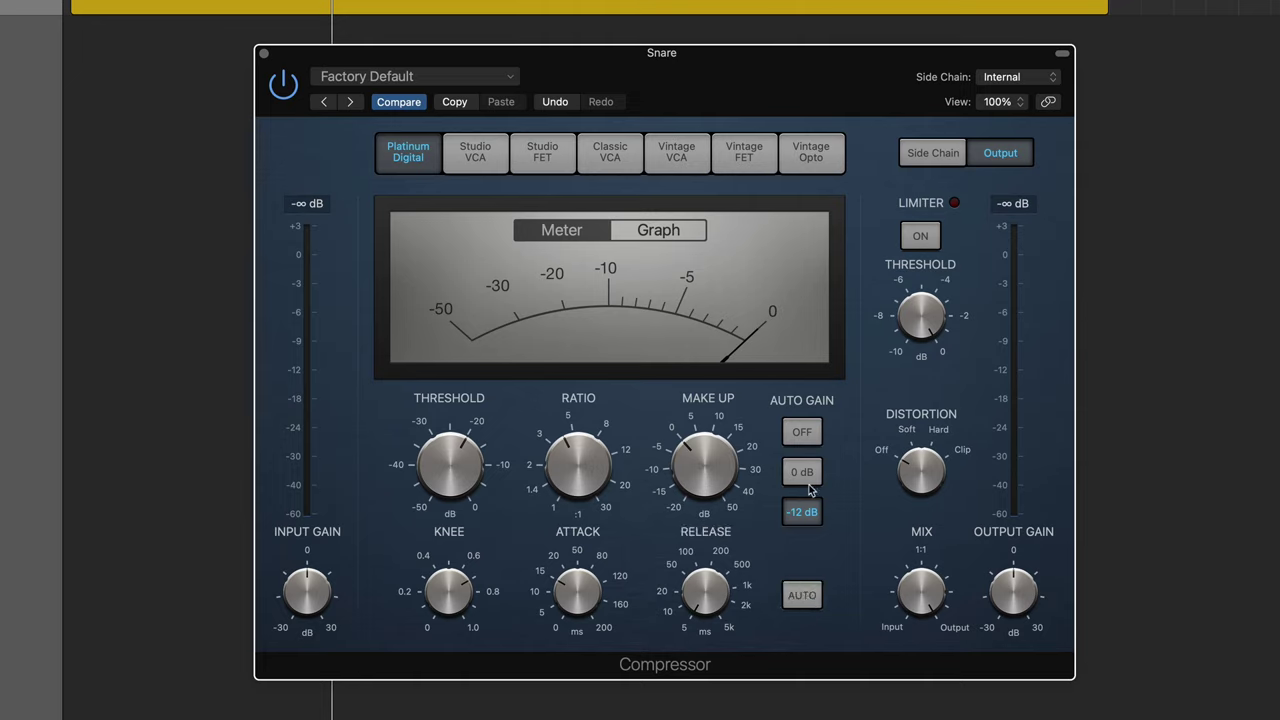
left_click(803, 434)
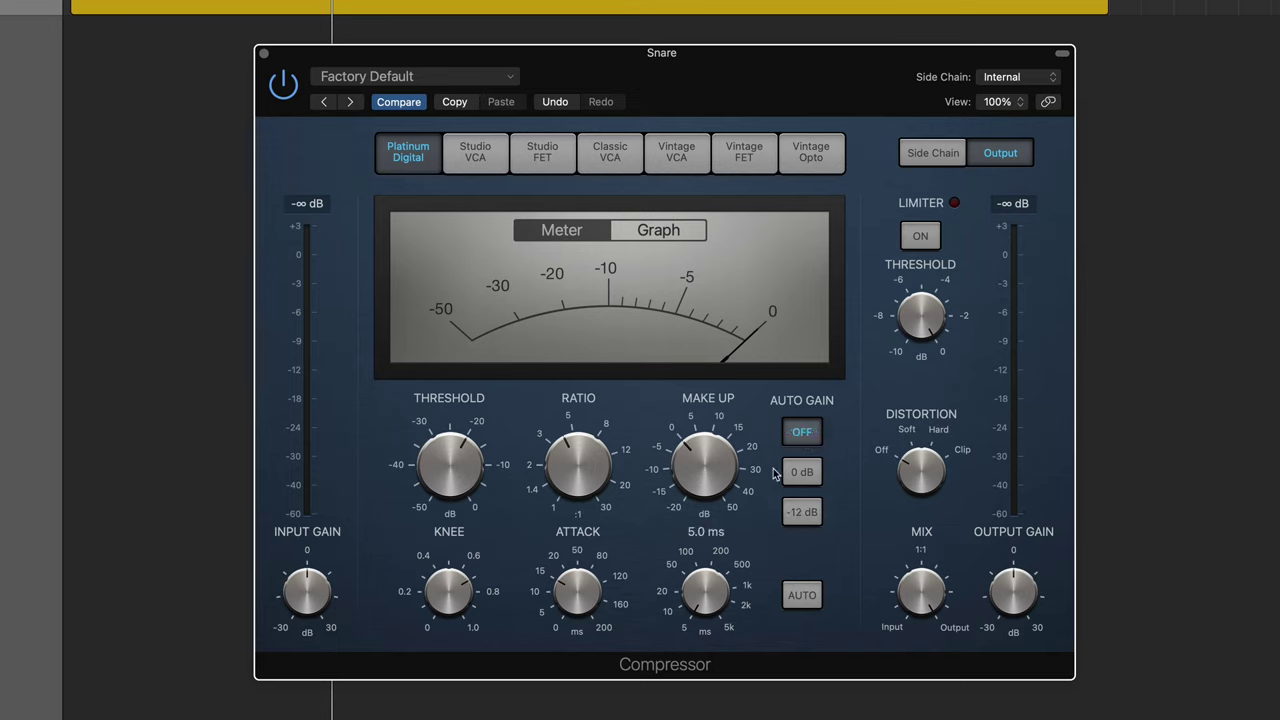
mouse_move(738, 597)
Set the compressor attack to 0.0 ms and play the snare to hear it
mouse_move(580, 598)
left_click_drag(587, 609, 587, 660)
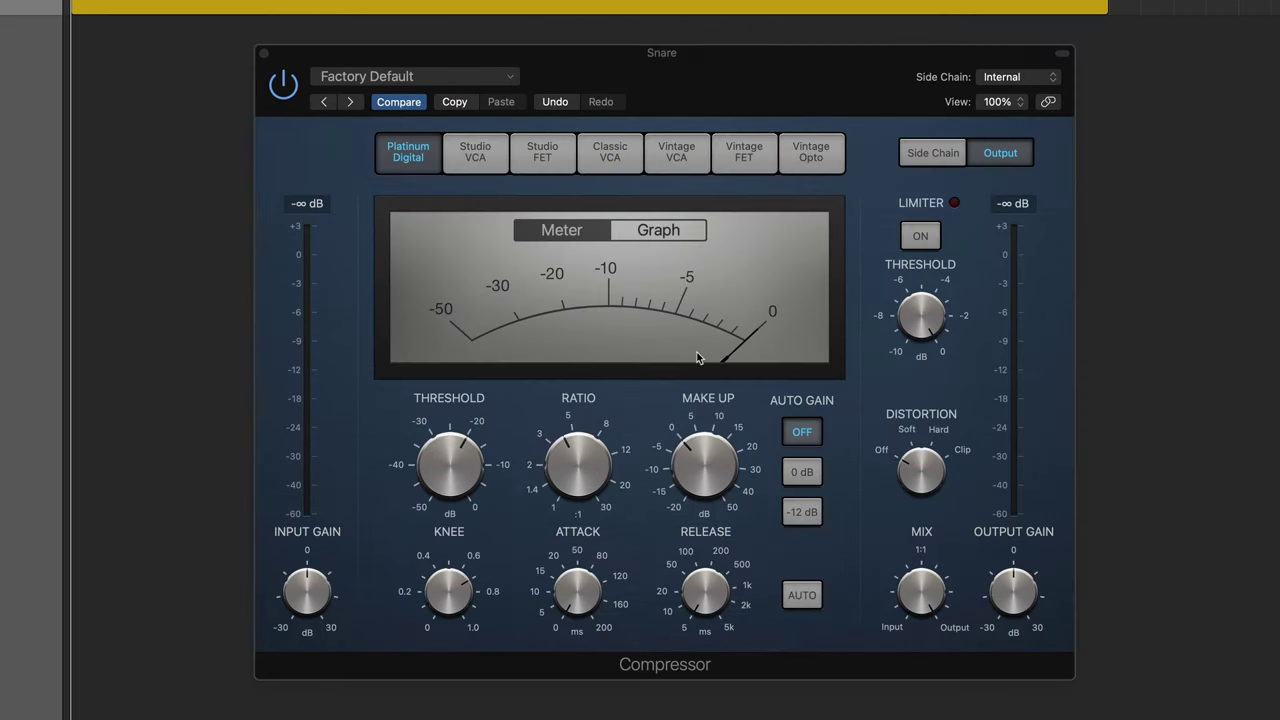
key("space")
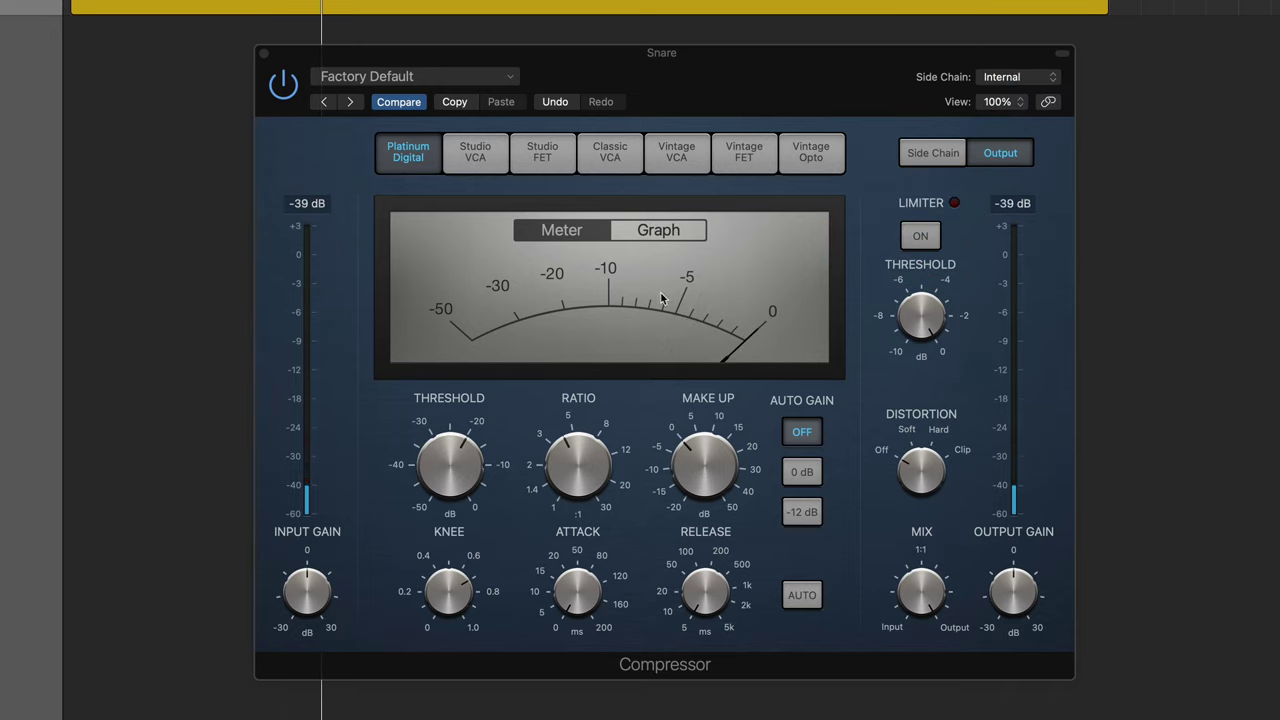
mouse_move(460, 445)
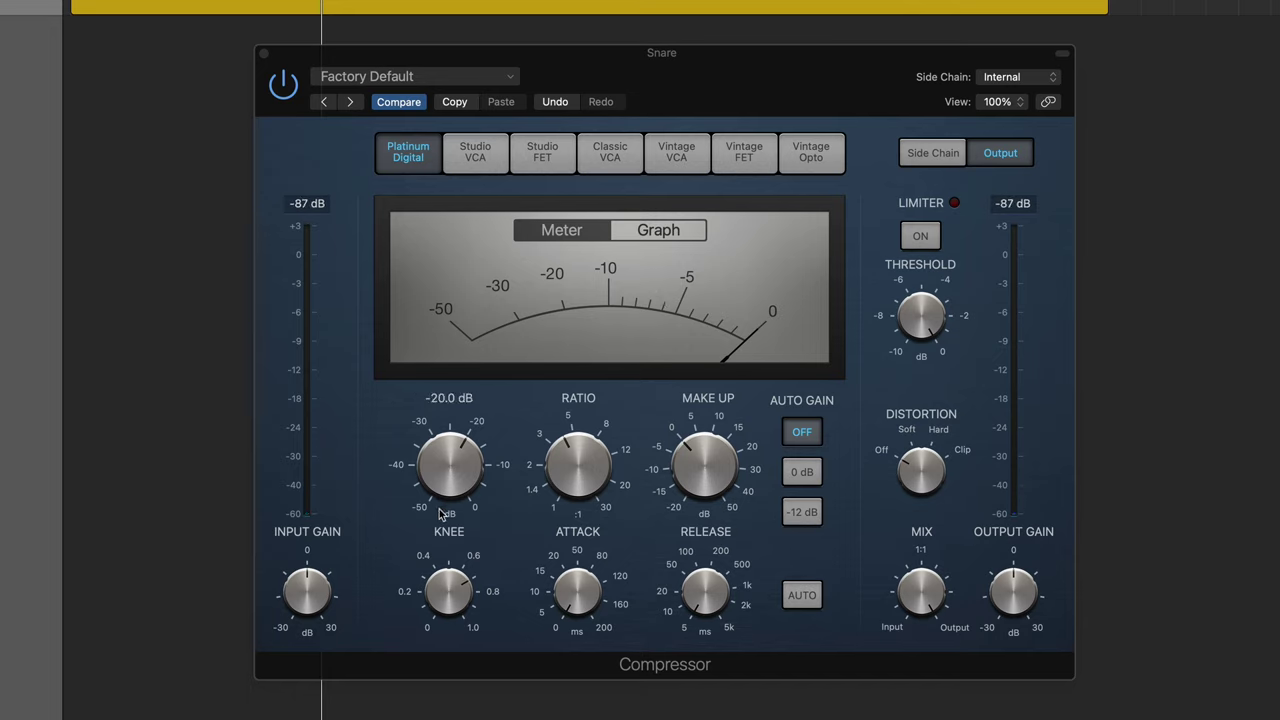
key("space")
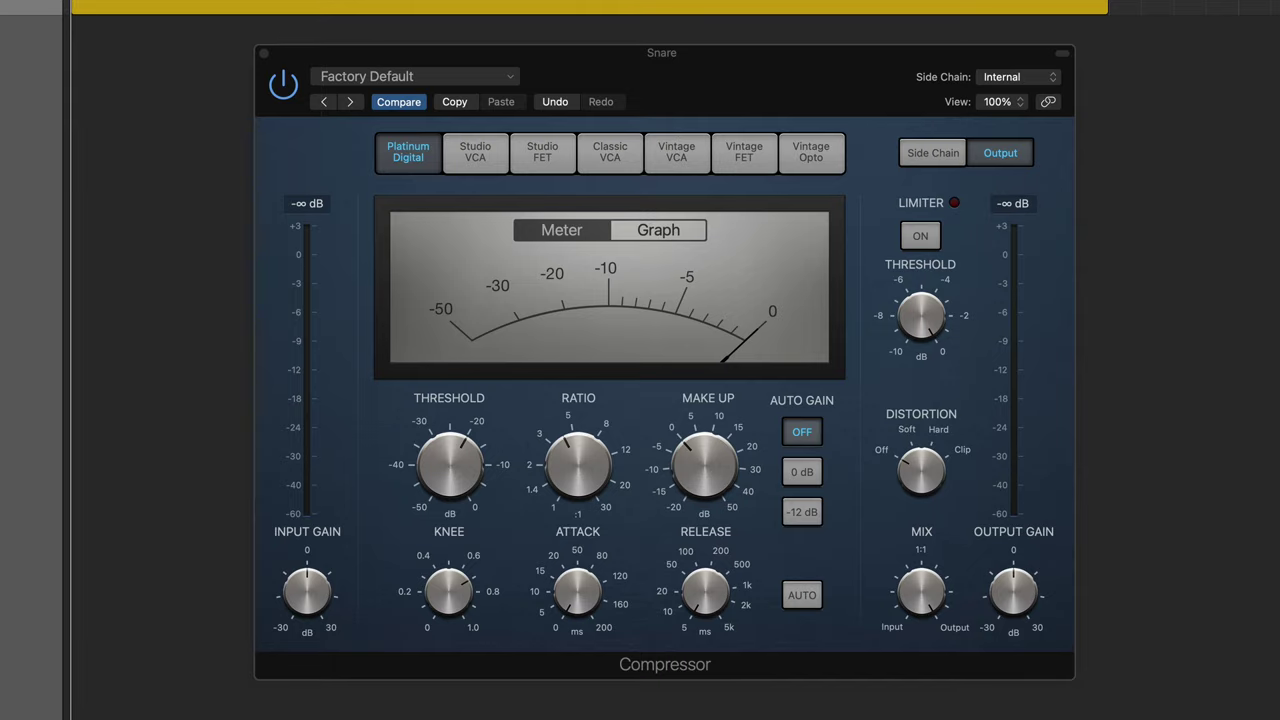
Lower the threshold from -20 dB to about -31 dB while the snare plays
key("space")
left_click_drag(468, 480, 455, 541)
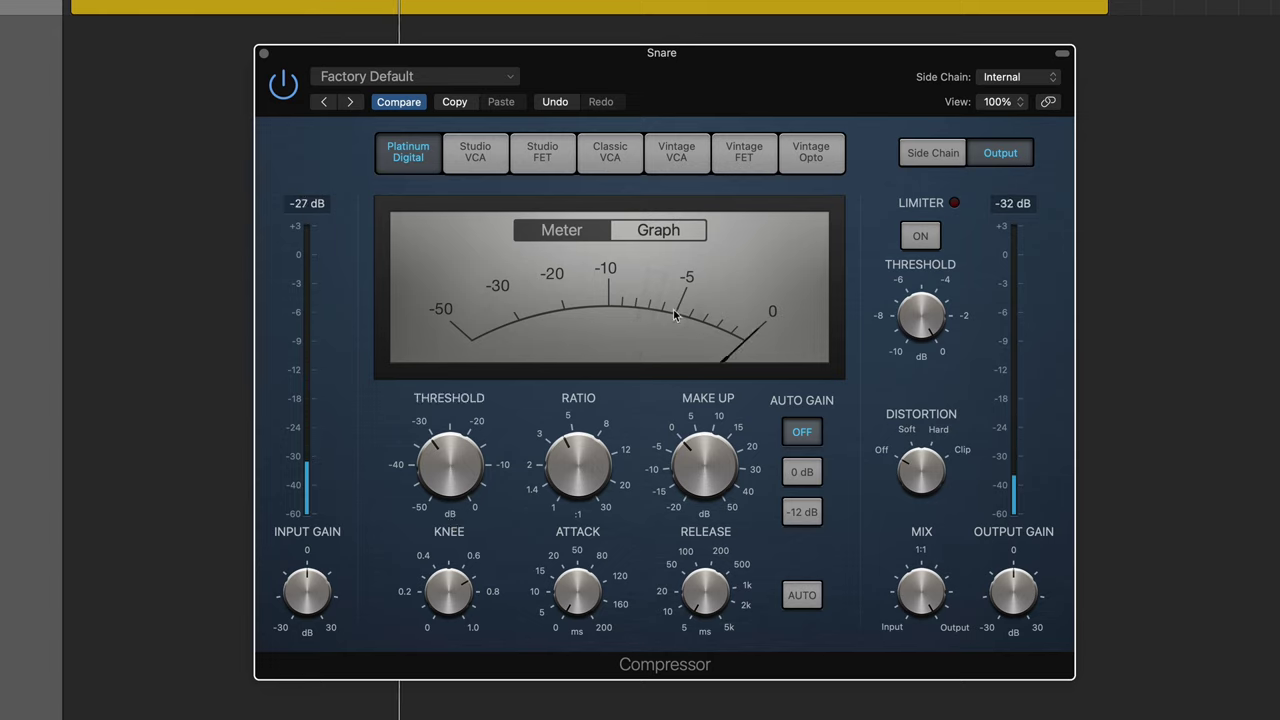
mouse_move(673, 412)
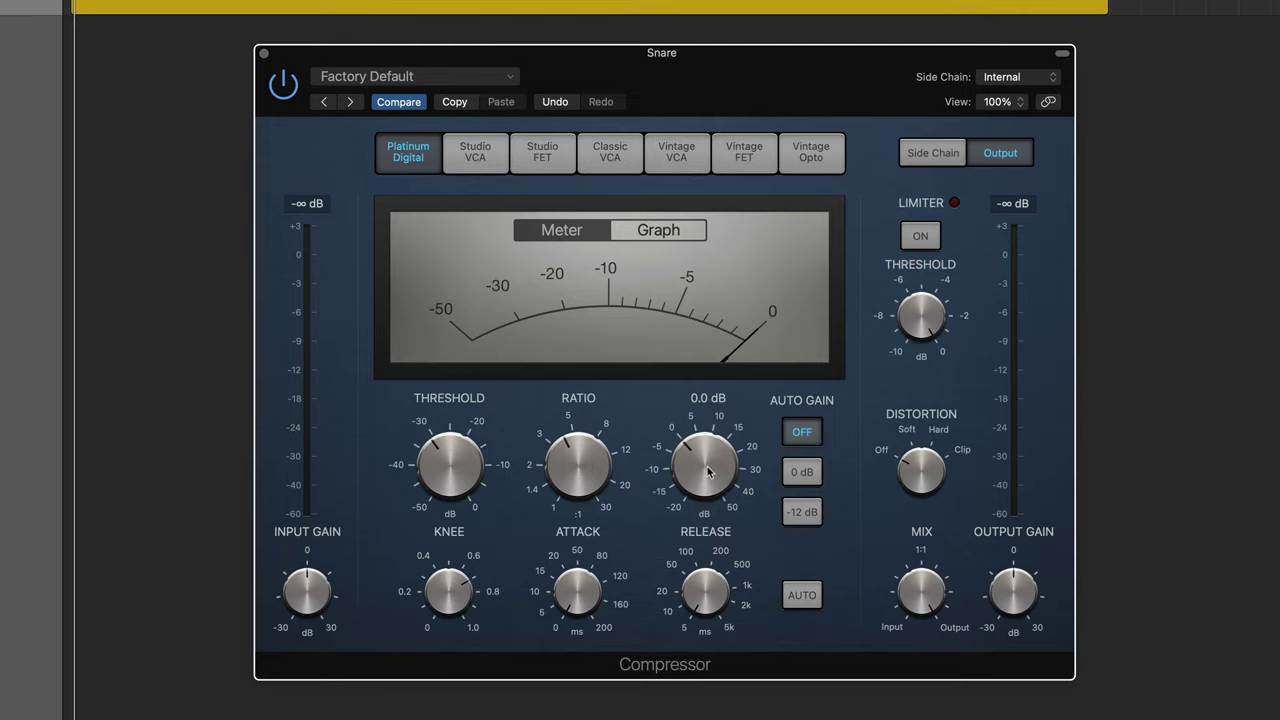
Raise make-up gain to about 9 dB and A/B the compressor against bypass during playback
left_click_drag(707, 472, 705, 444)
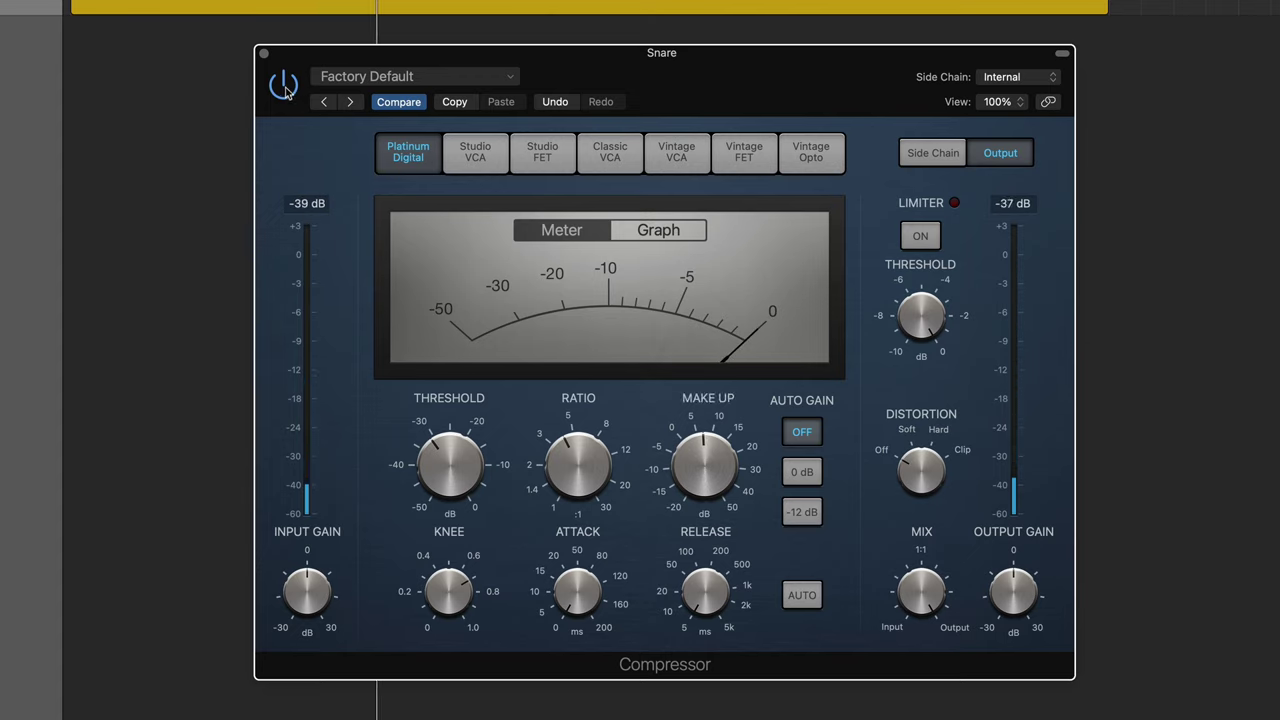
key("space")
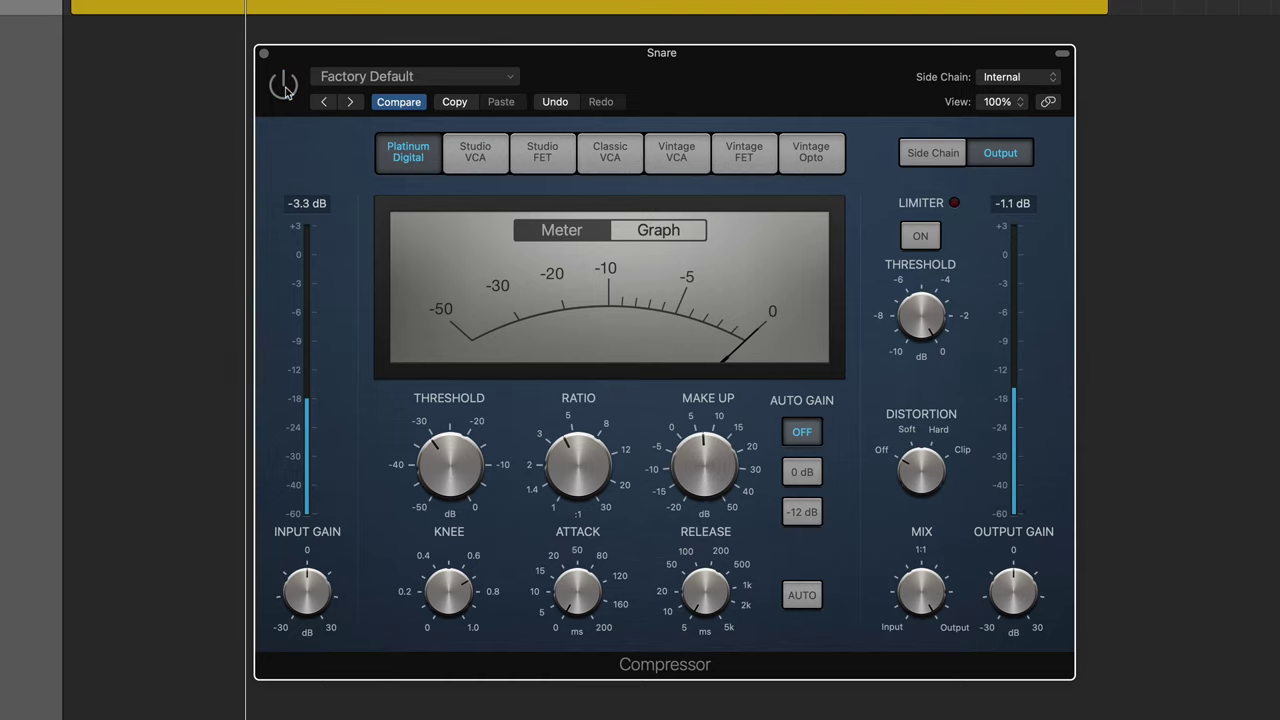
left_click(284, 87)
mouse_move(732, 443)
left_click(284, 87)
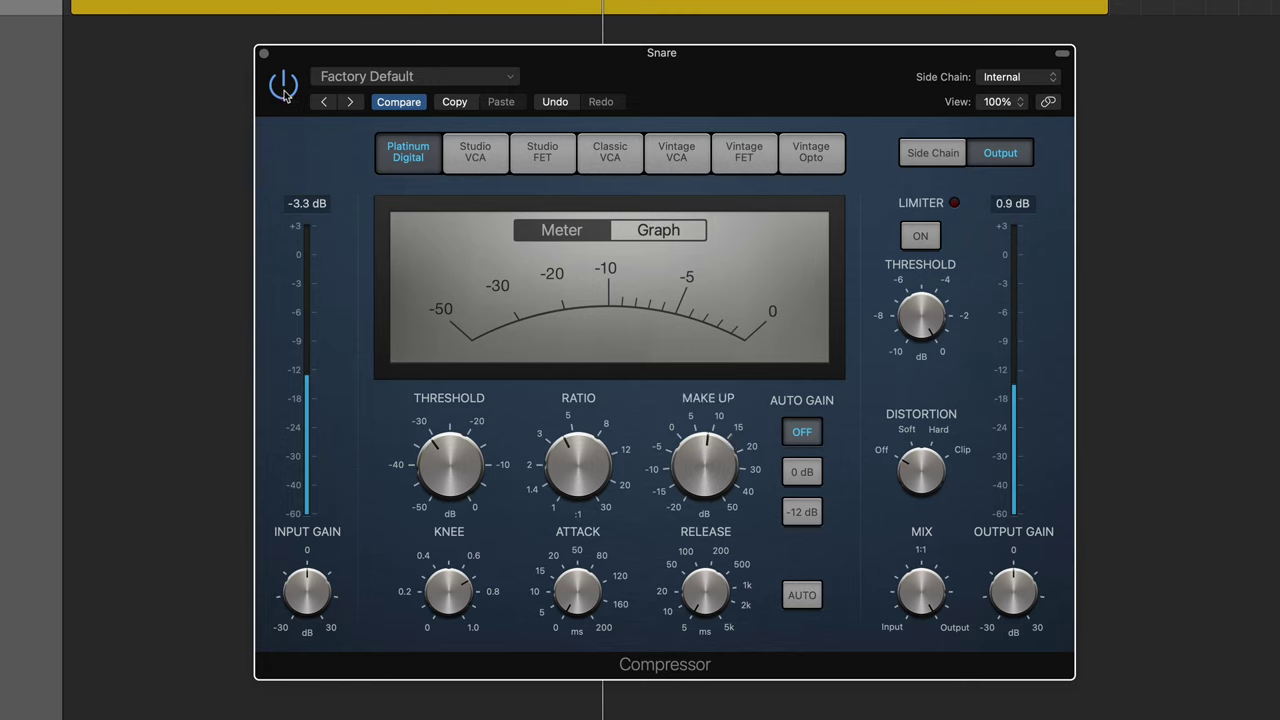
left_click(284, 87)
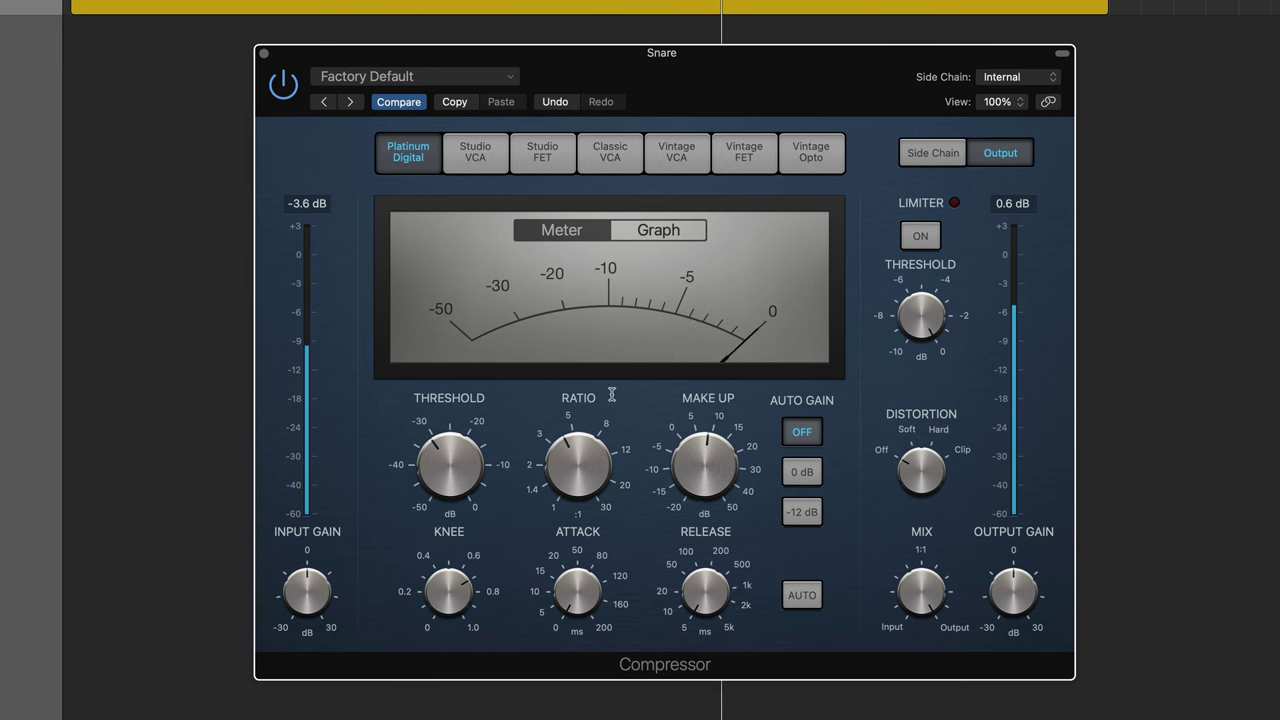
mouse_move(671, 431)
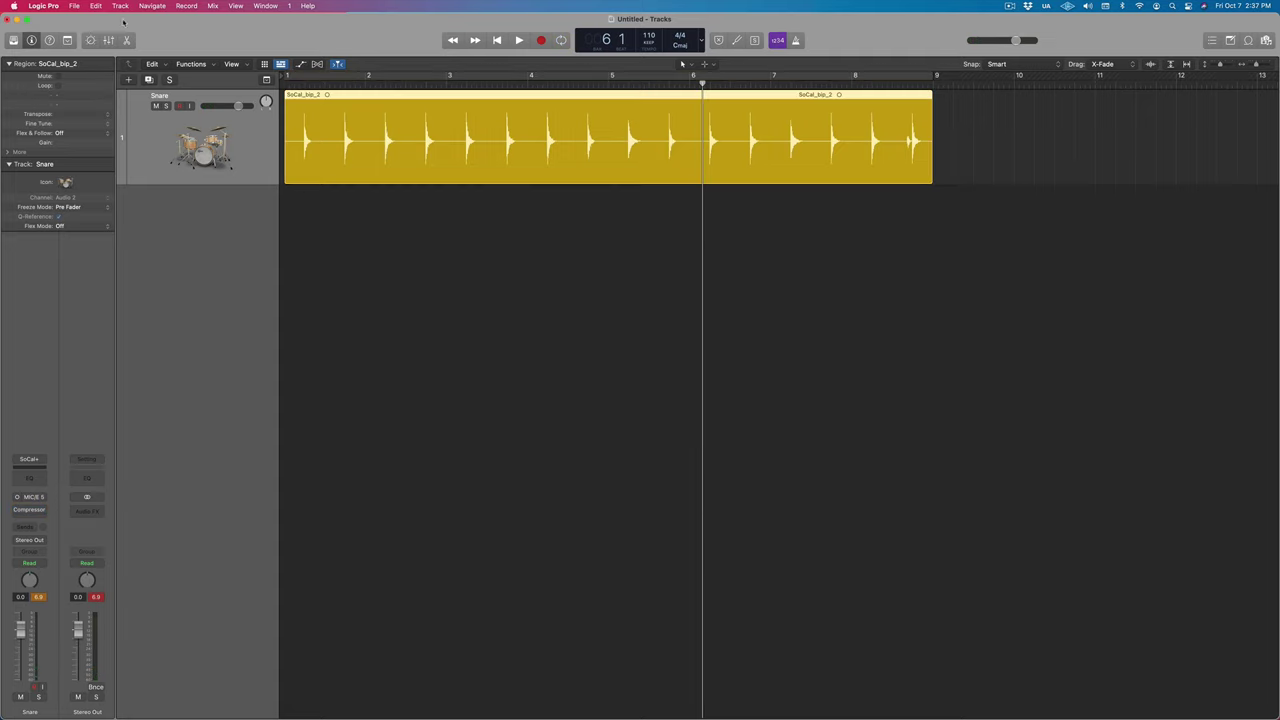
Bounce the selected snare region in place to a new track named 'Snare Fast Attack'
left_click(458, 157)
left_click(74, 7)
mouse_move(130, 257)
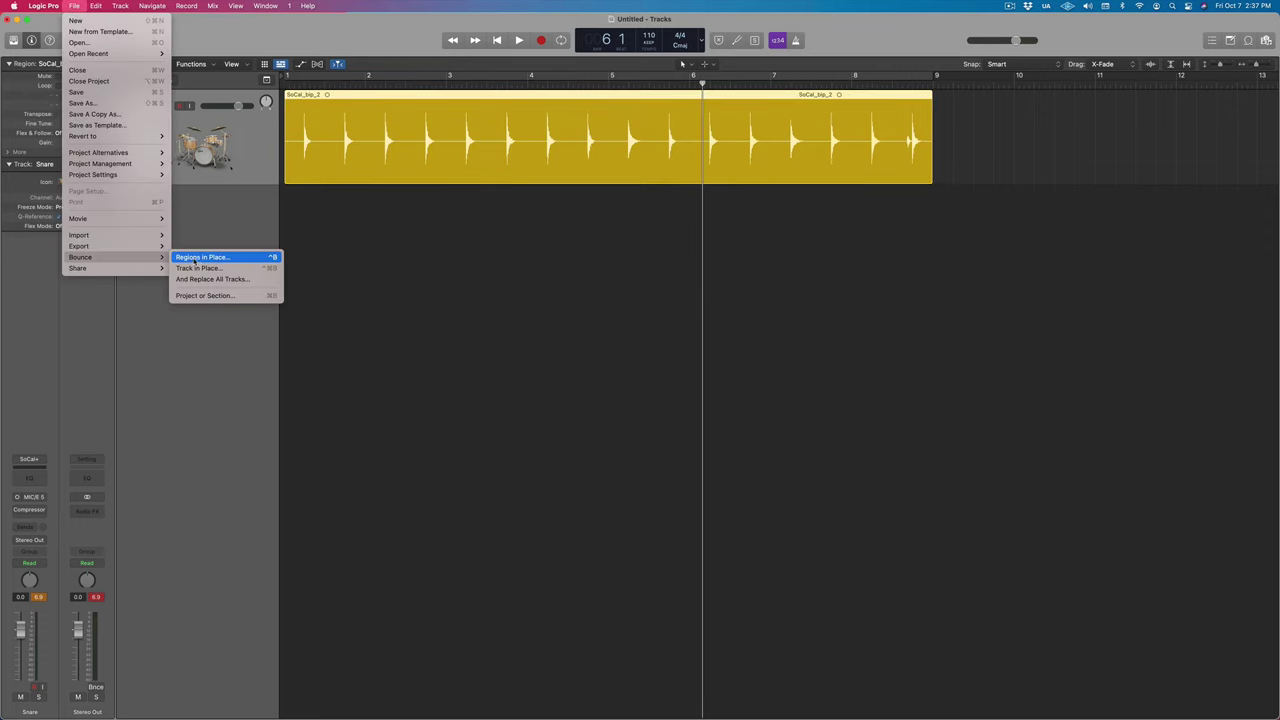
left_click(200, 257)
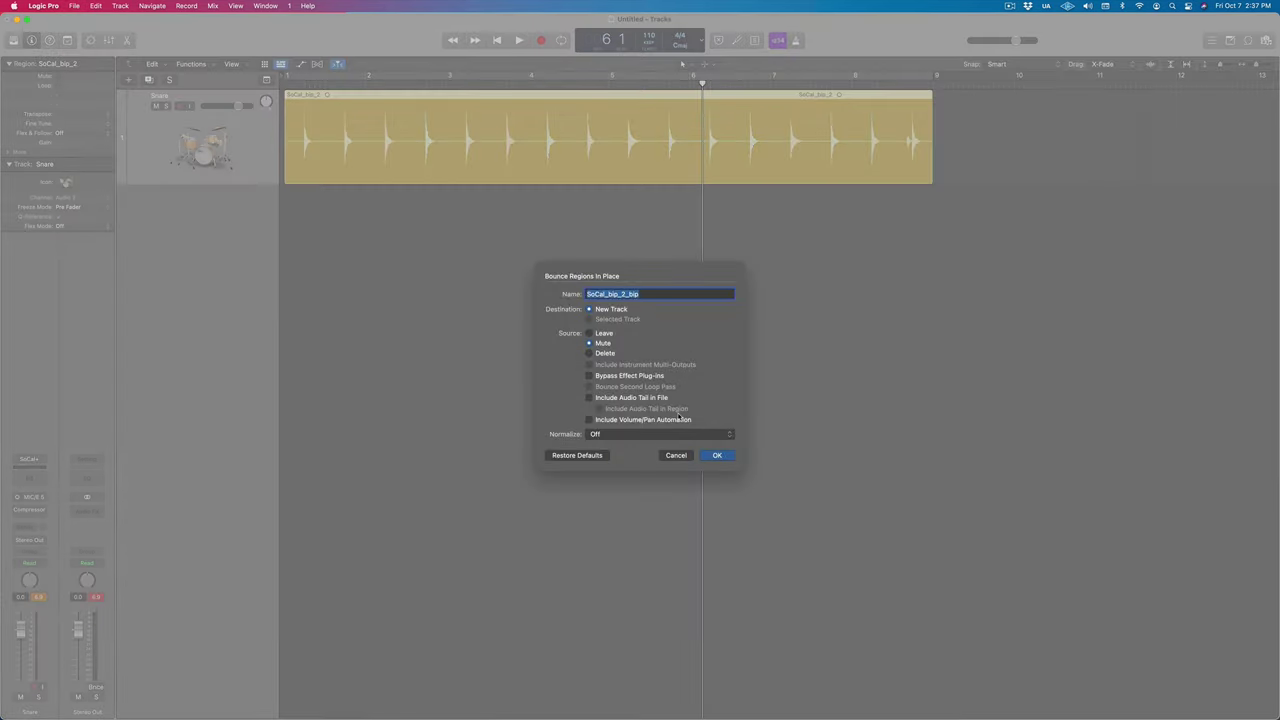
type("Snare Fast Attack")
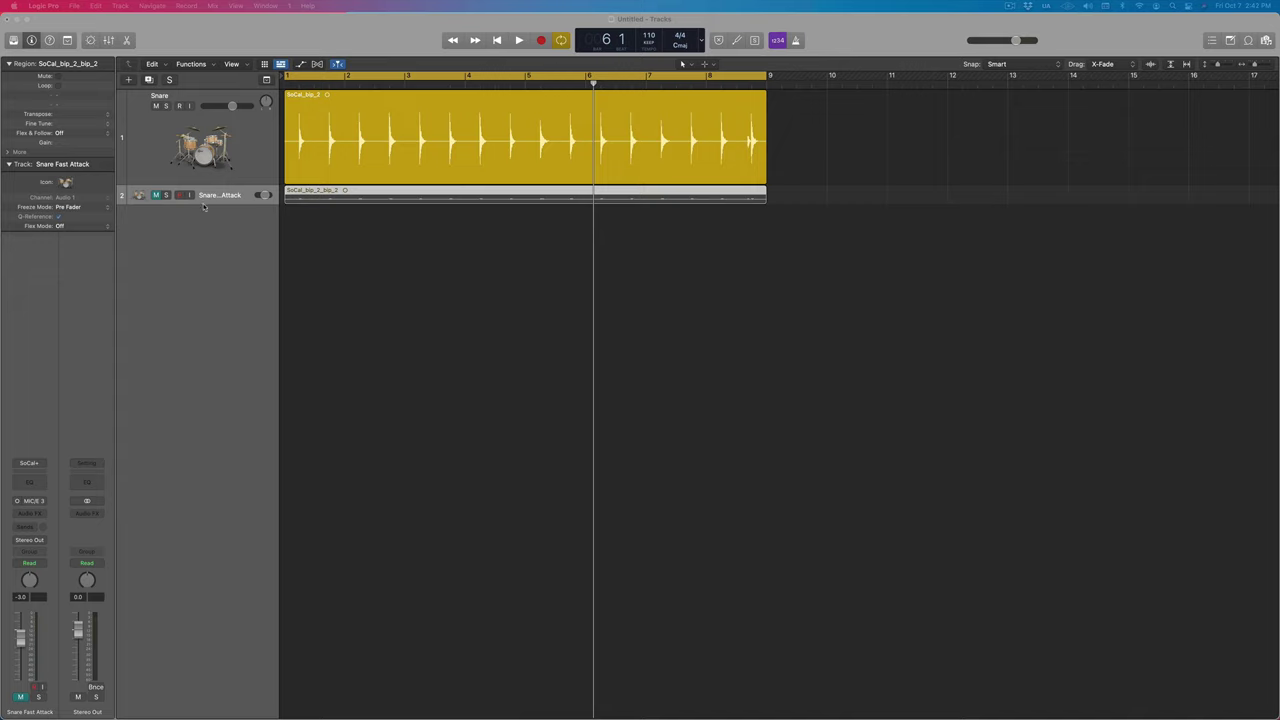
Select the original Snare track, turn on Cycle, and open its Compressor
left_click(188, 160)
left_click(190, 158)
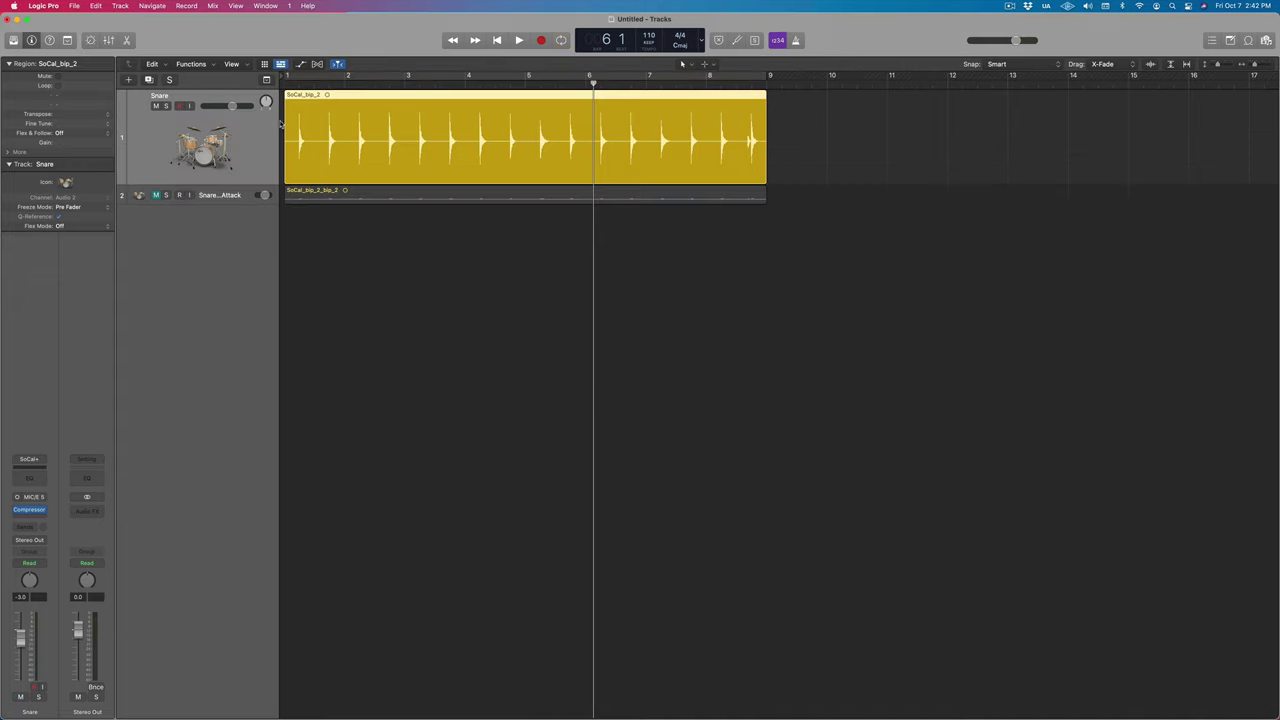
left_click(314, 75)
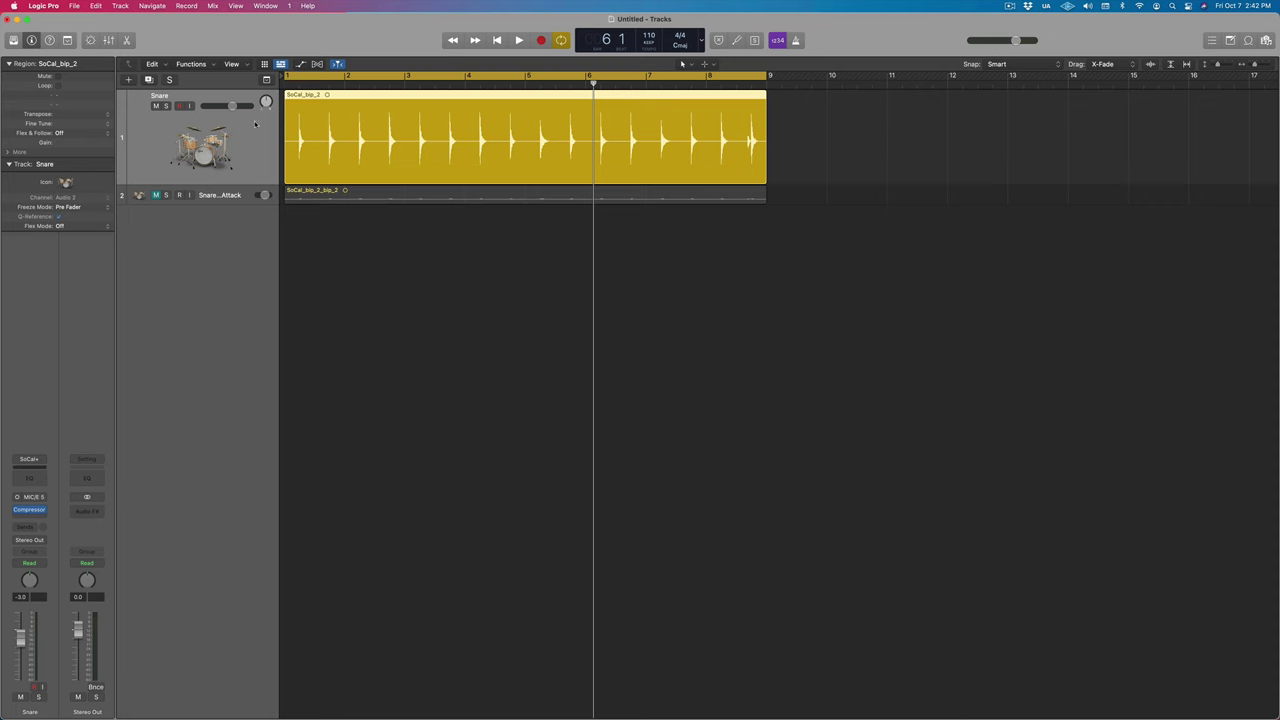
left_click(30, 509)
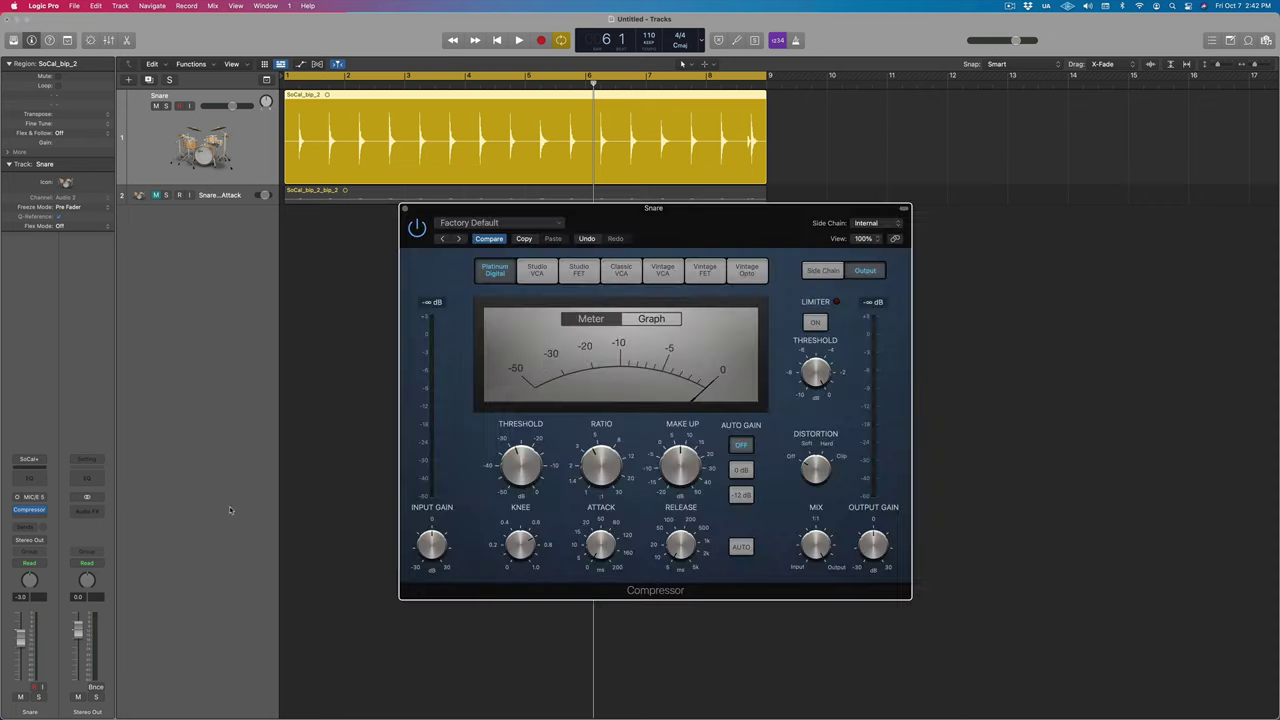
Slow the attack to about 65 ms and lower the threshold to about -29.5 dB
mouse_move(604, 528)
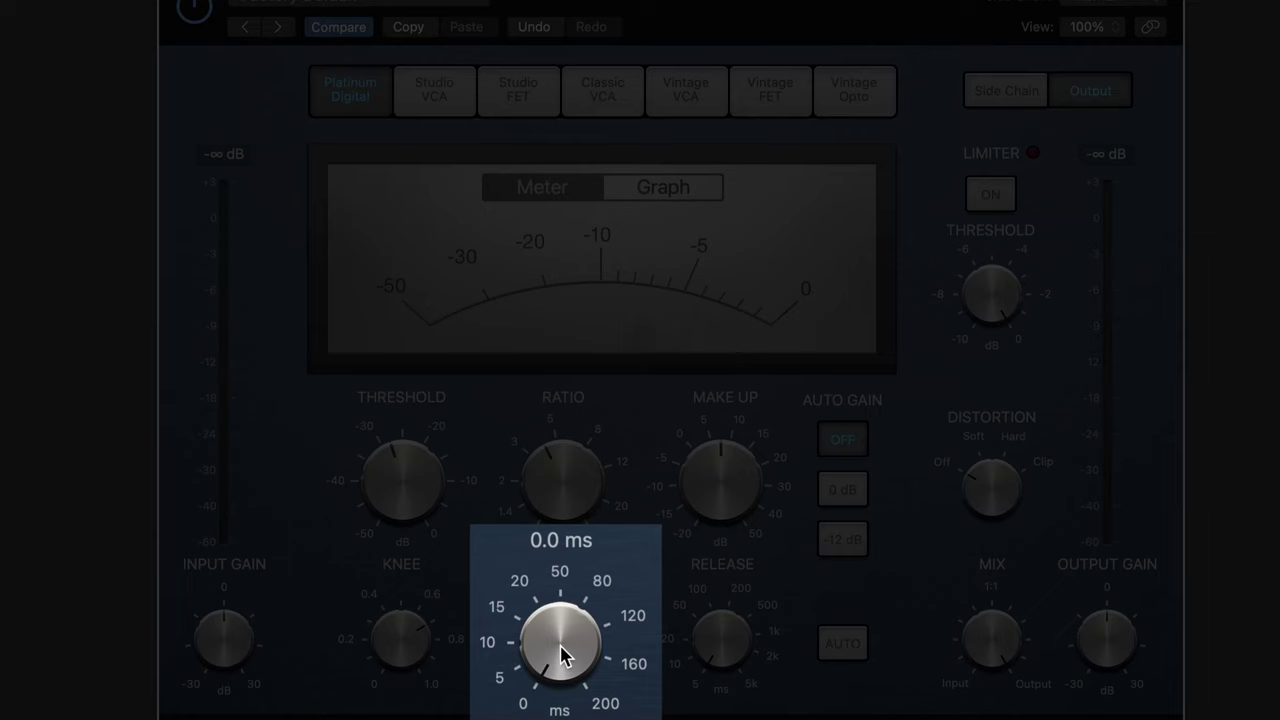
left_click_drag(563, 651, 575, 521)
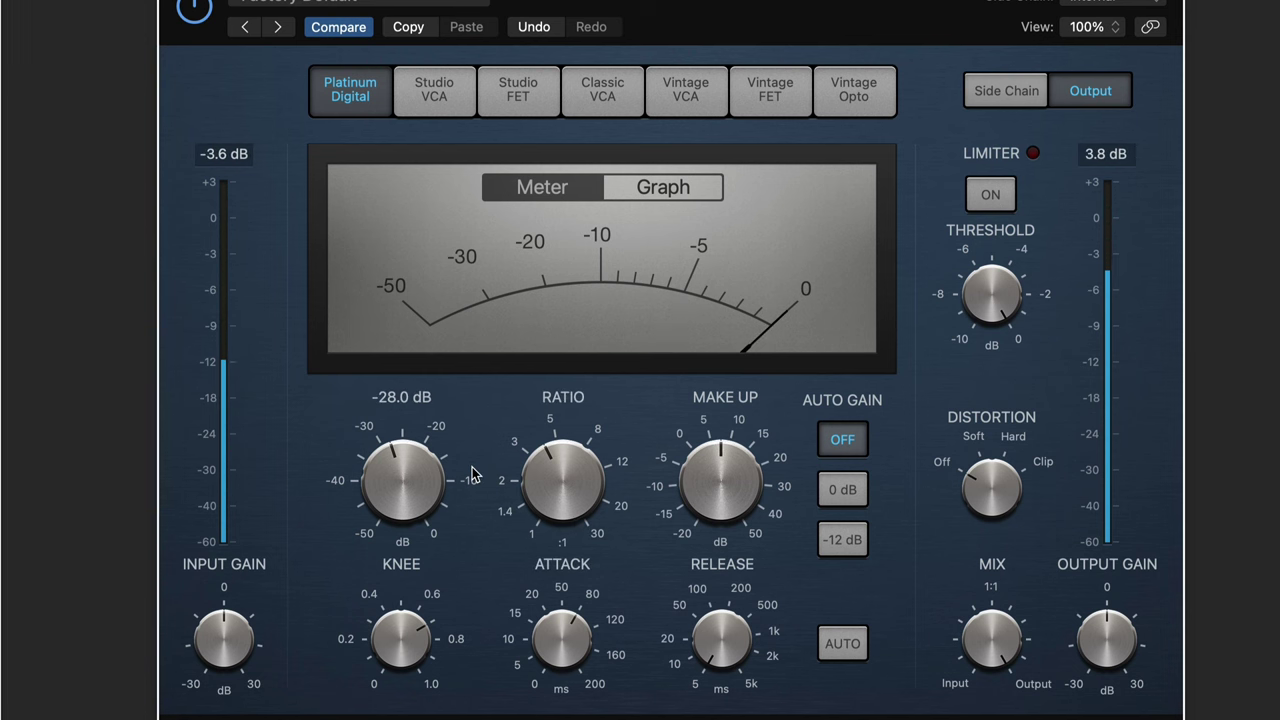
left_click_drag(414, 500, 411, 523)
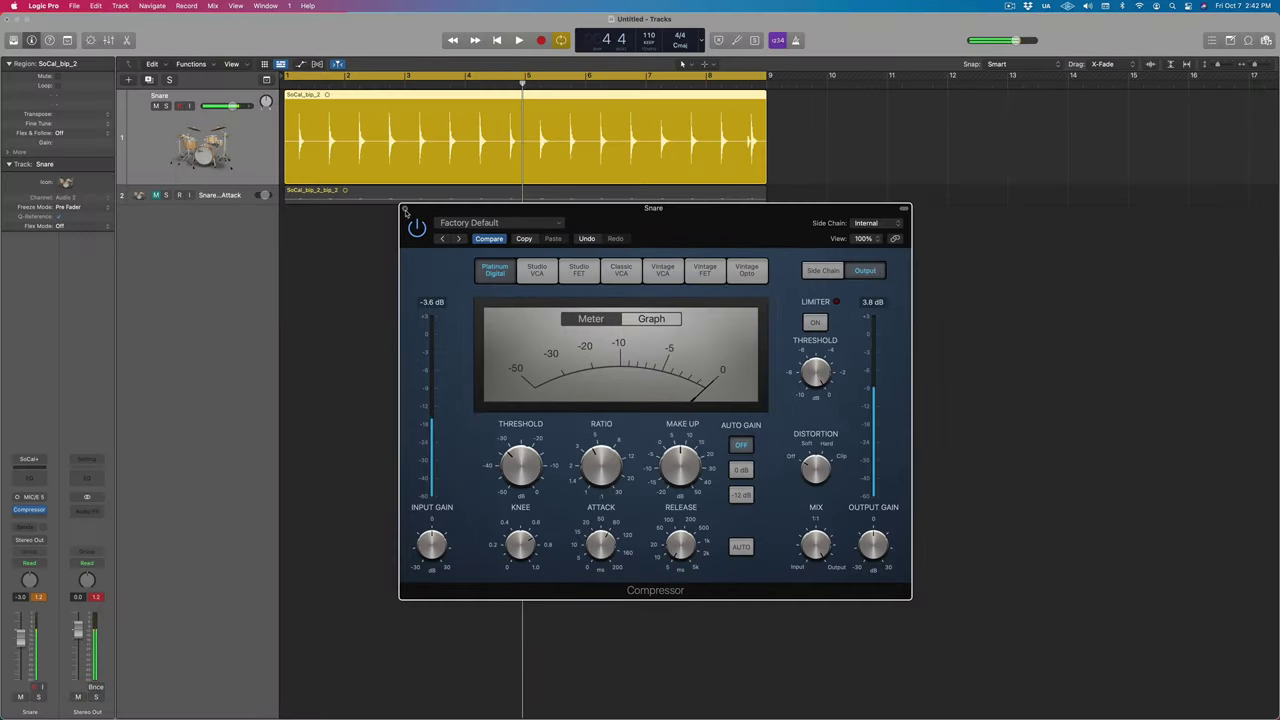
Close the Compressor window and move the playhead to about bar 2
left_click(406, 214)
left_click(358, 80)
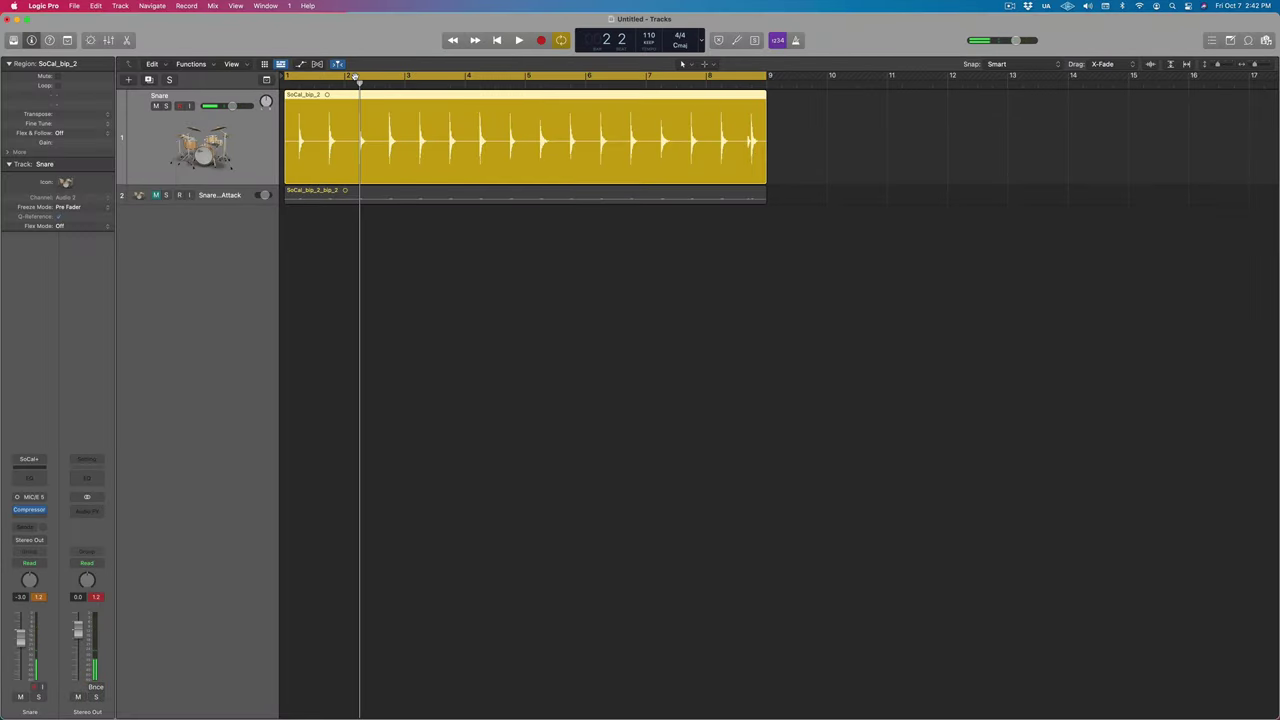
left_click(356, 75)
right_click(340, 122)
left_click(190, 59)
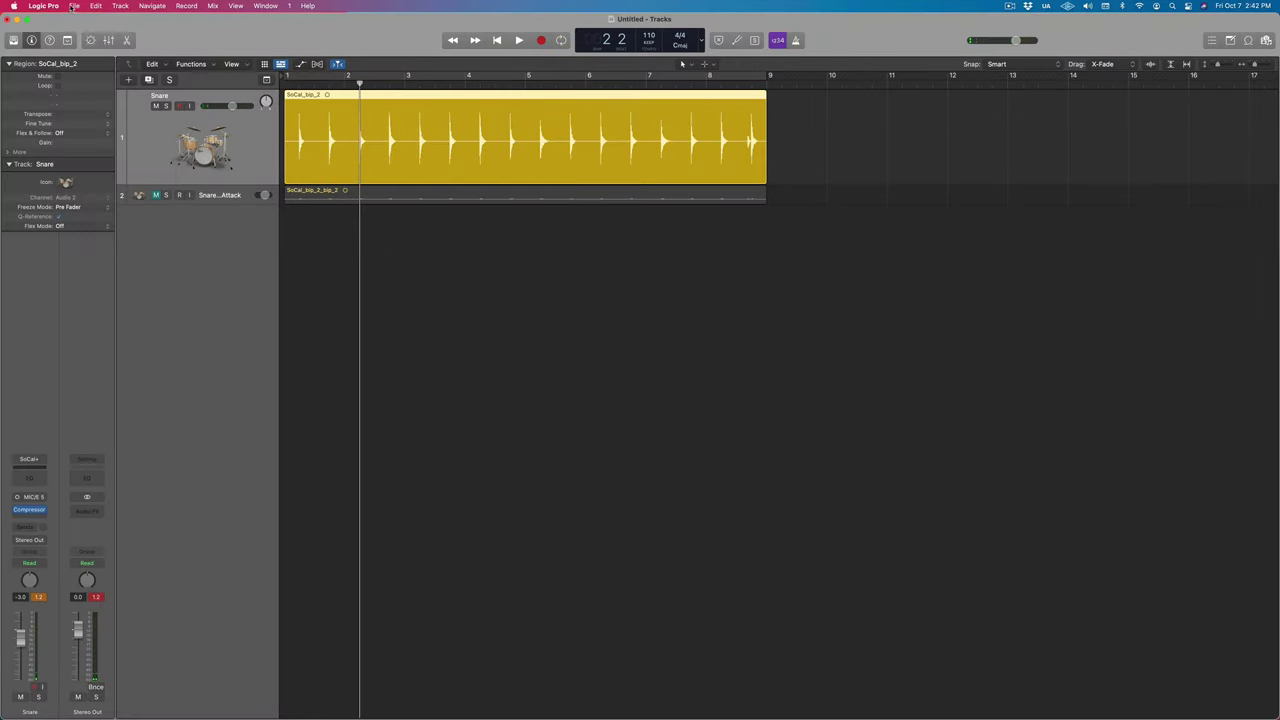
Start Bounce Regions in Place for the snare region, naming it 'Snare SLow Attack'
left_click(72, 7)
mouse_move(100, 257)
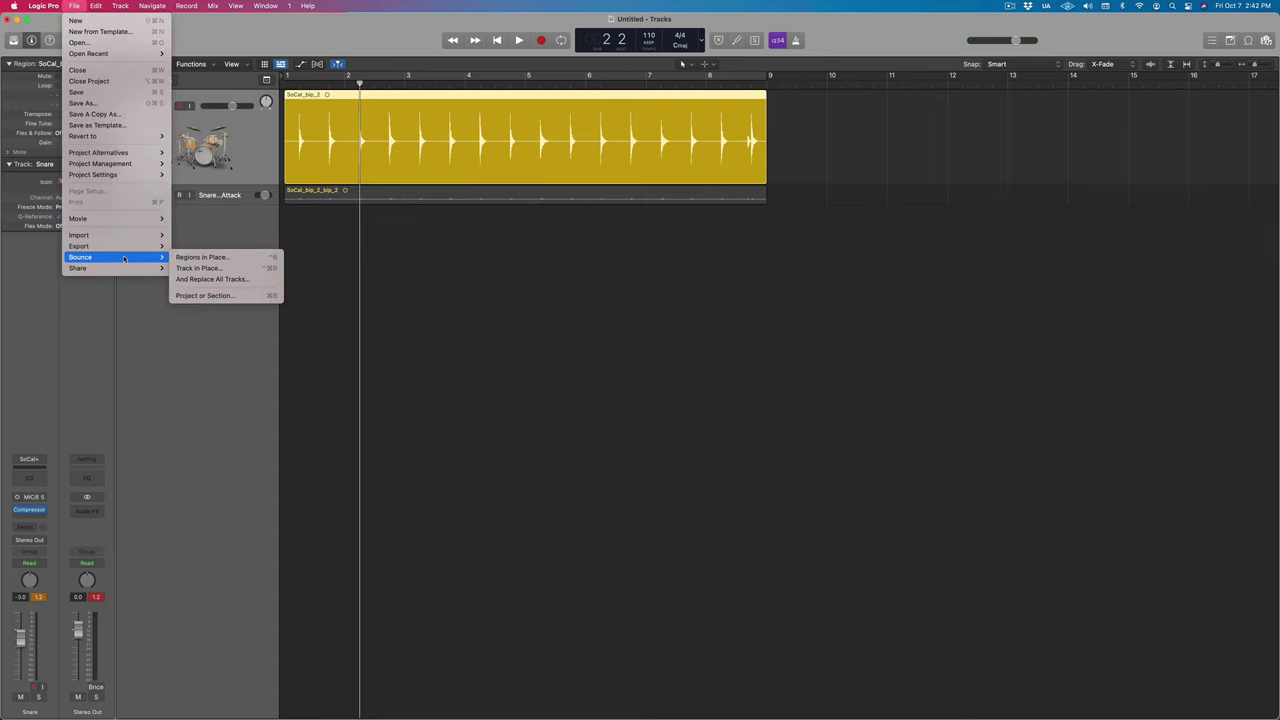
left_click(203, 259)
type("Snare SLow")
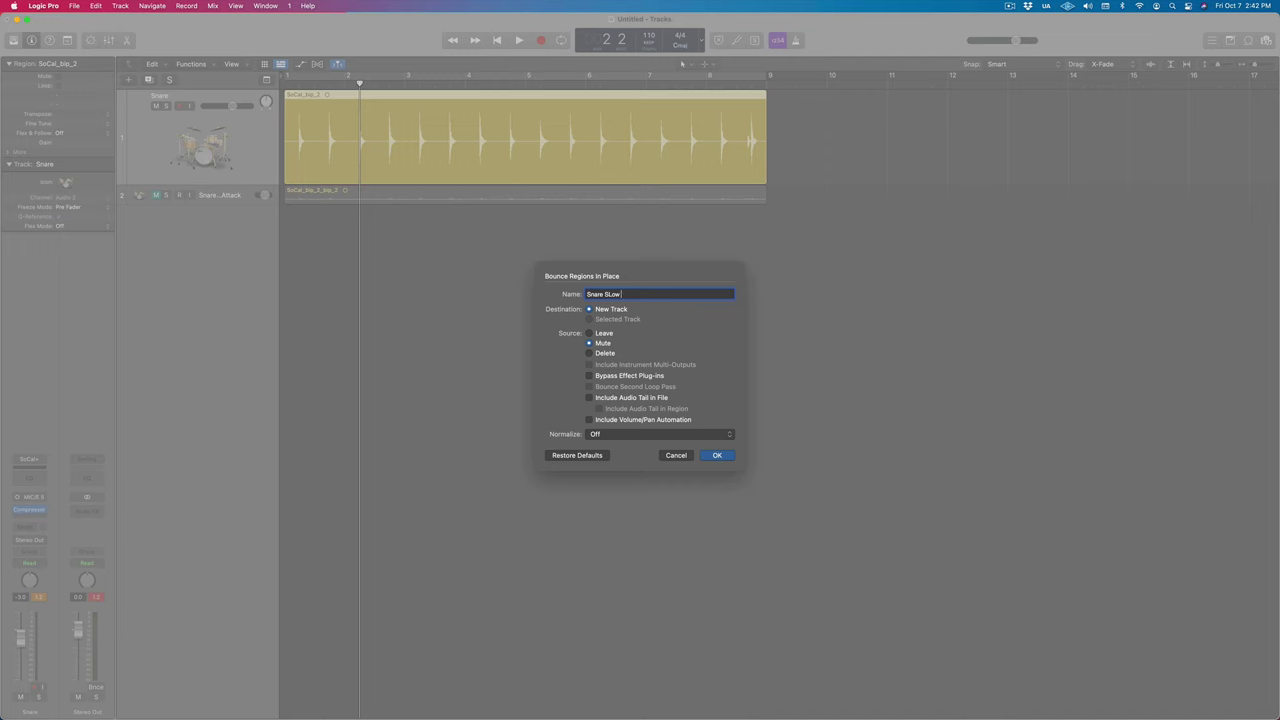
type(" Attack")
Confirm the bounce to a new track, then select the Snare Fast Attack track
key("Return")
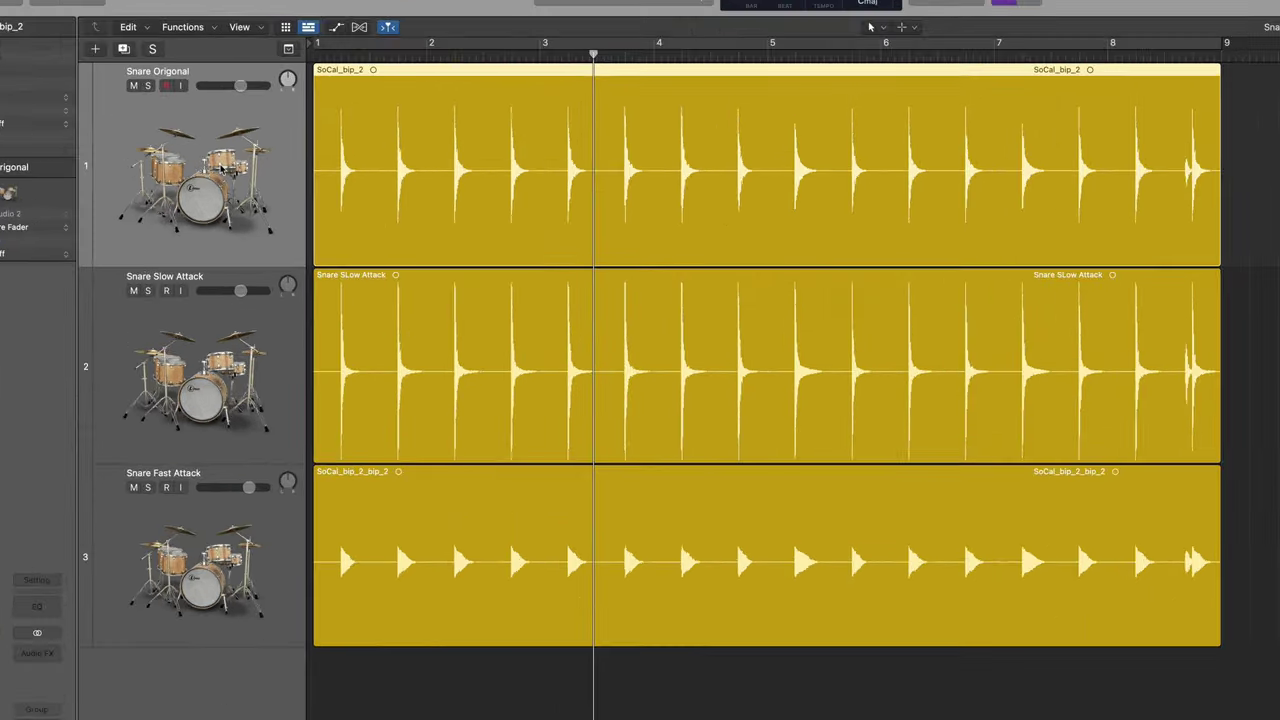
left_click(204, 371)
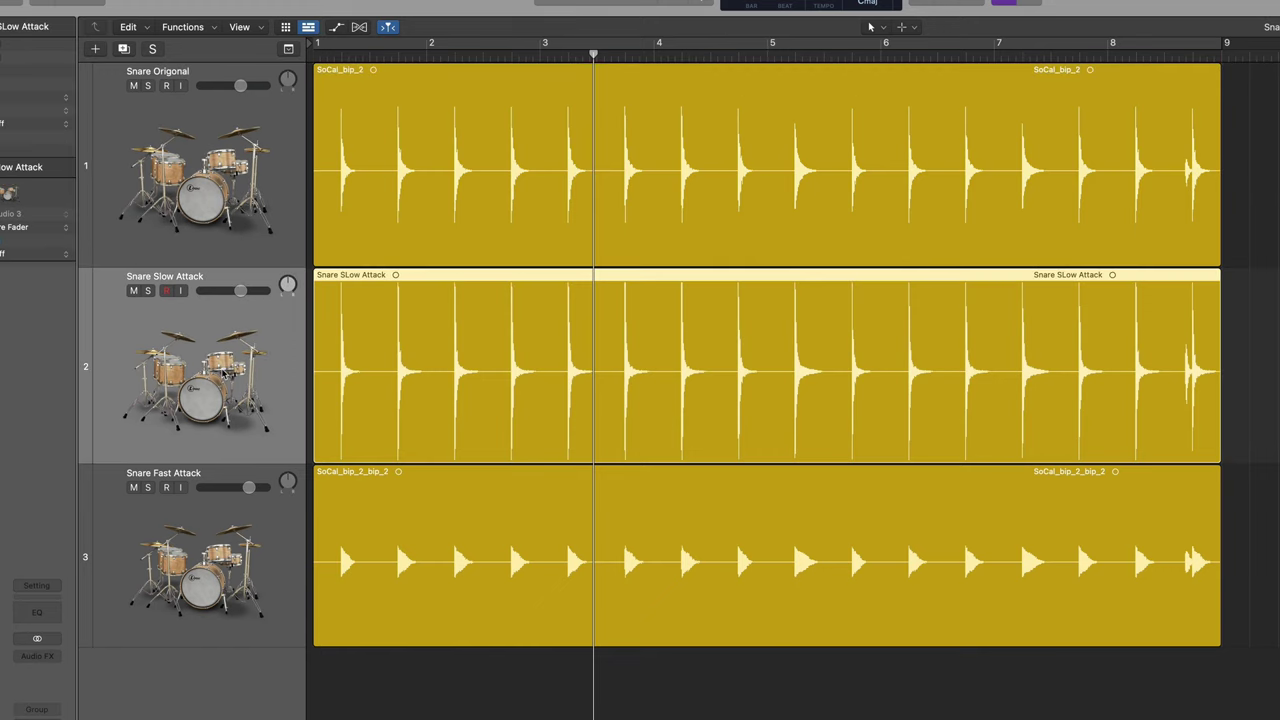
left_click(211, 572)
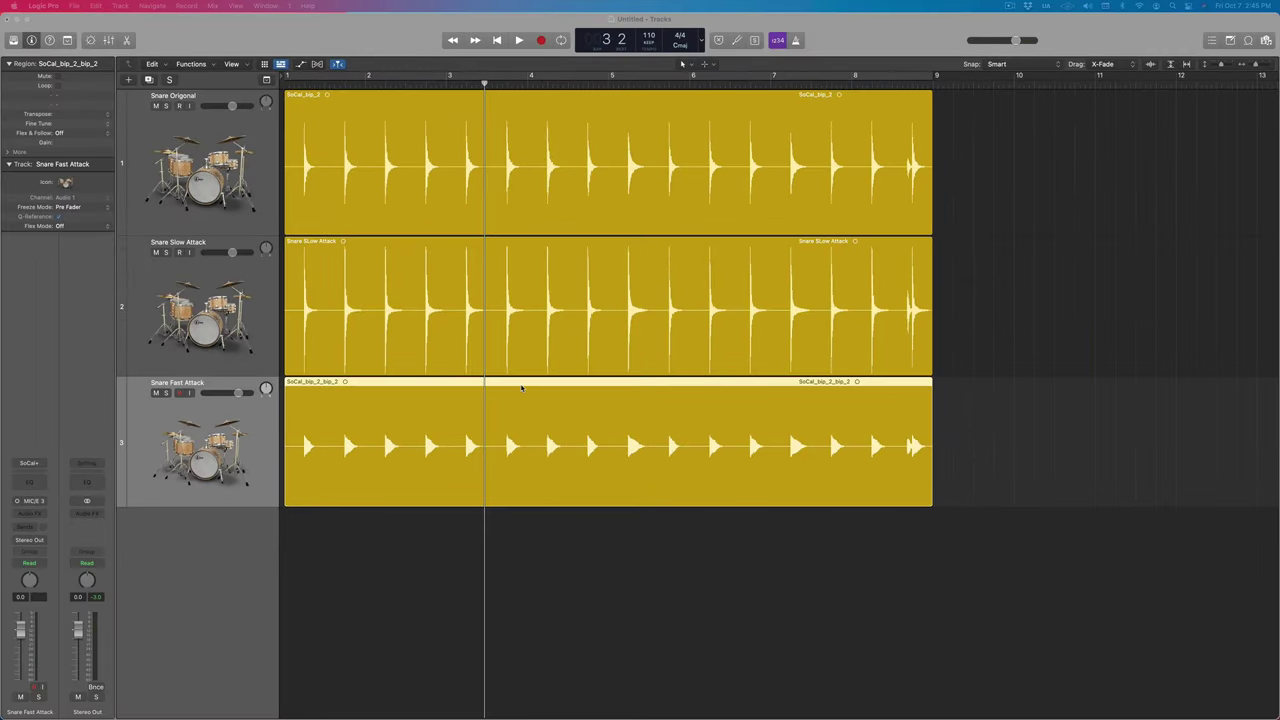
Zoom in on the three snare waveforms and screenshot the transient comparison
scroll(521, 387, "up", 5)
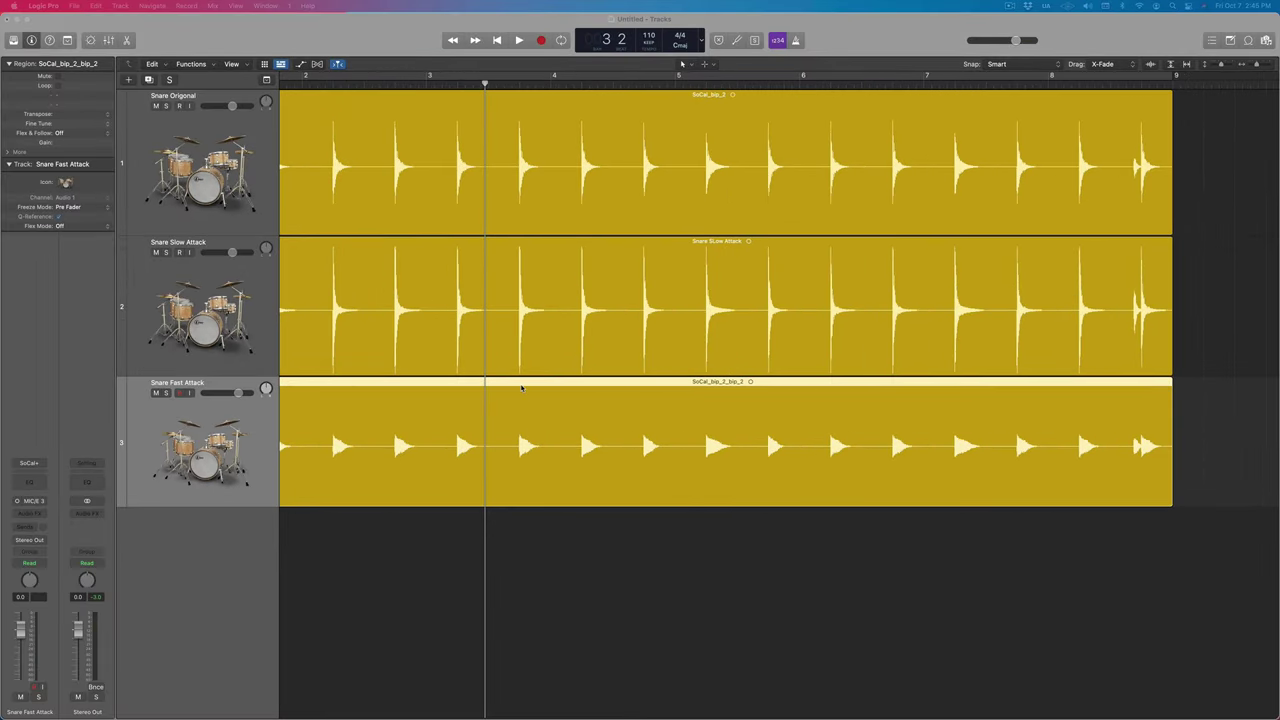
scroll(521, 387, "left", 3)
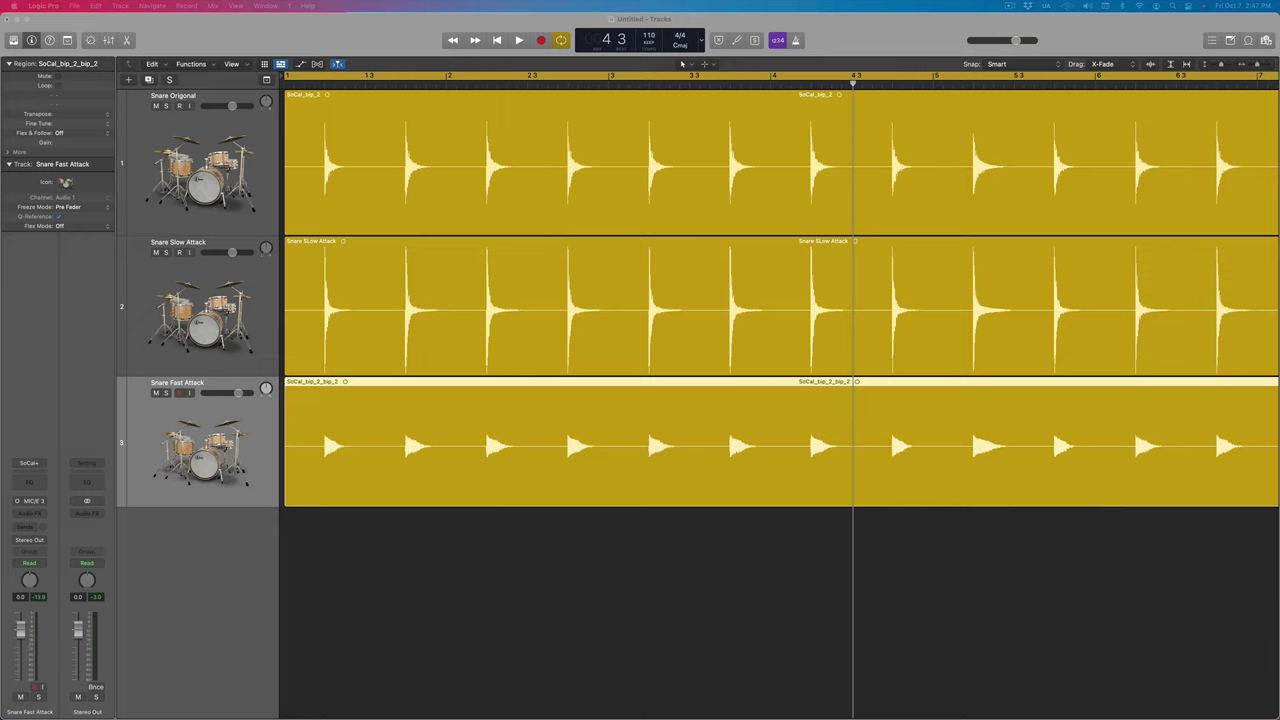
key("super+shift+3")
Mute Snare Orignal, solo Snare Slow Attack, and play it from the beginning
left_click(155, 106)
left_click(155, 252)
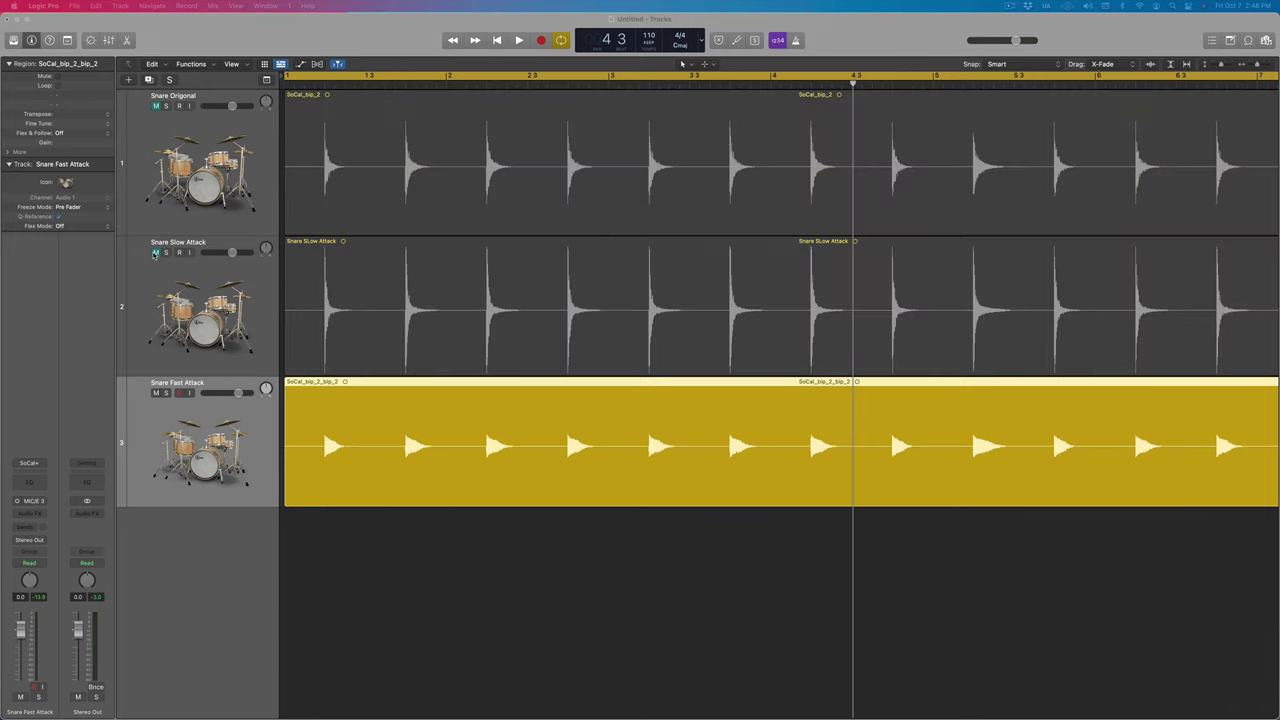
left_click(167, 252)
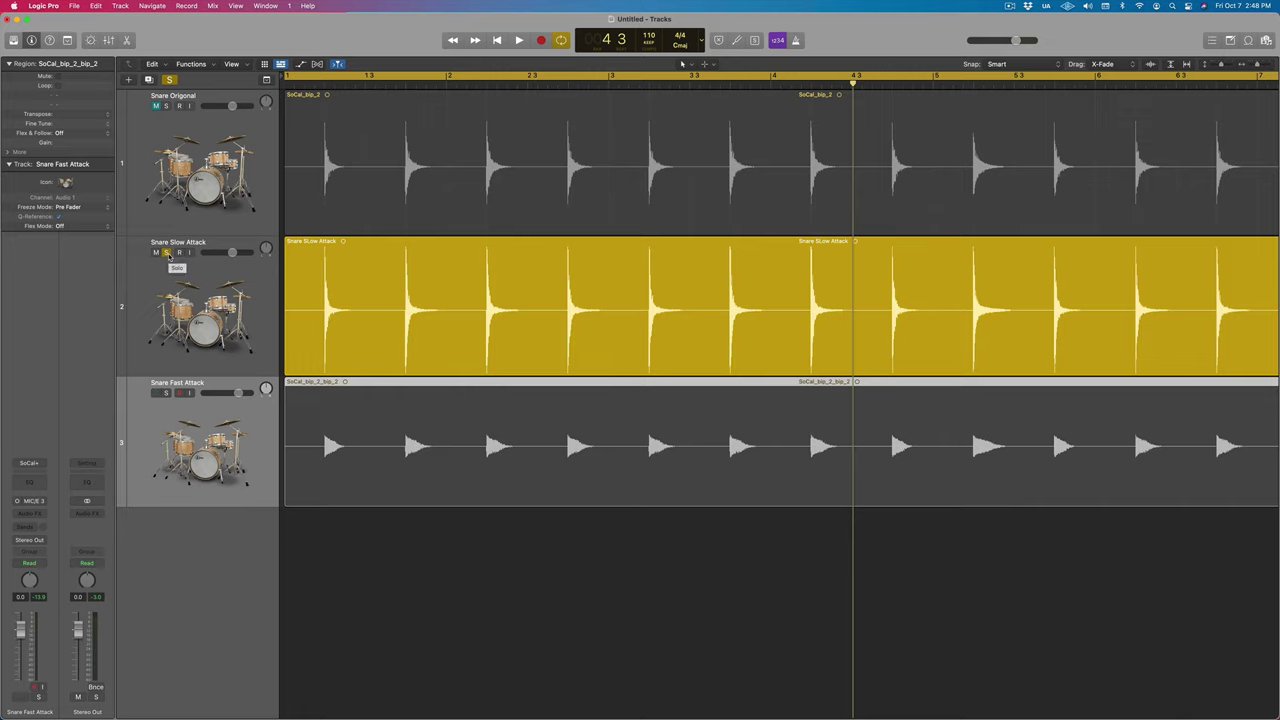
key("space")
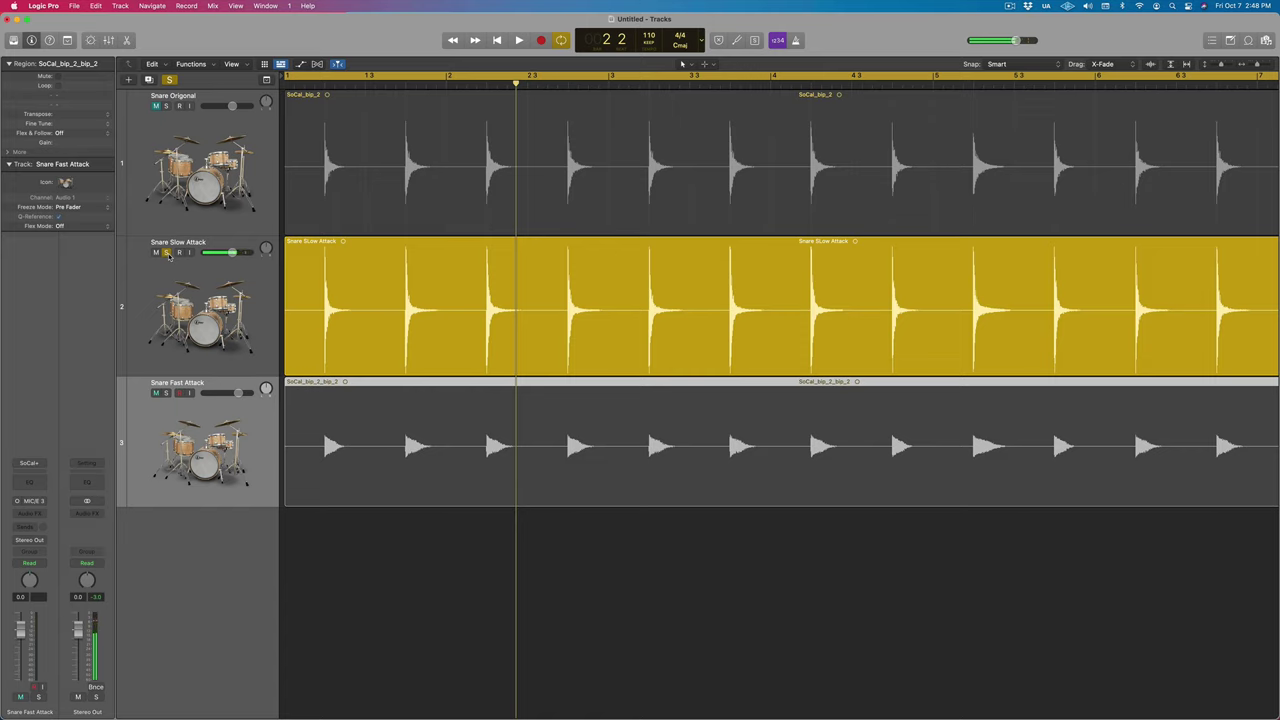
Move the solo to Snare Fast Attack, play it from the start, then stop
left_click(166, 252)
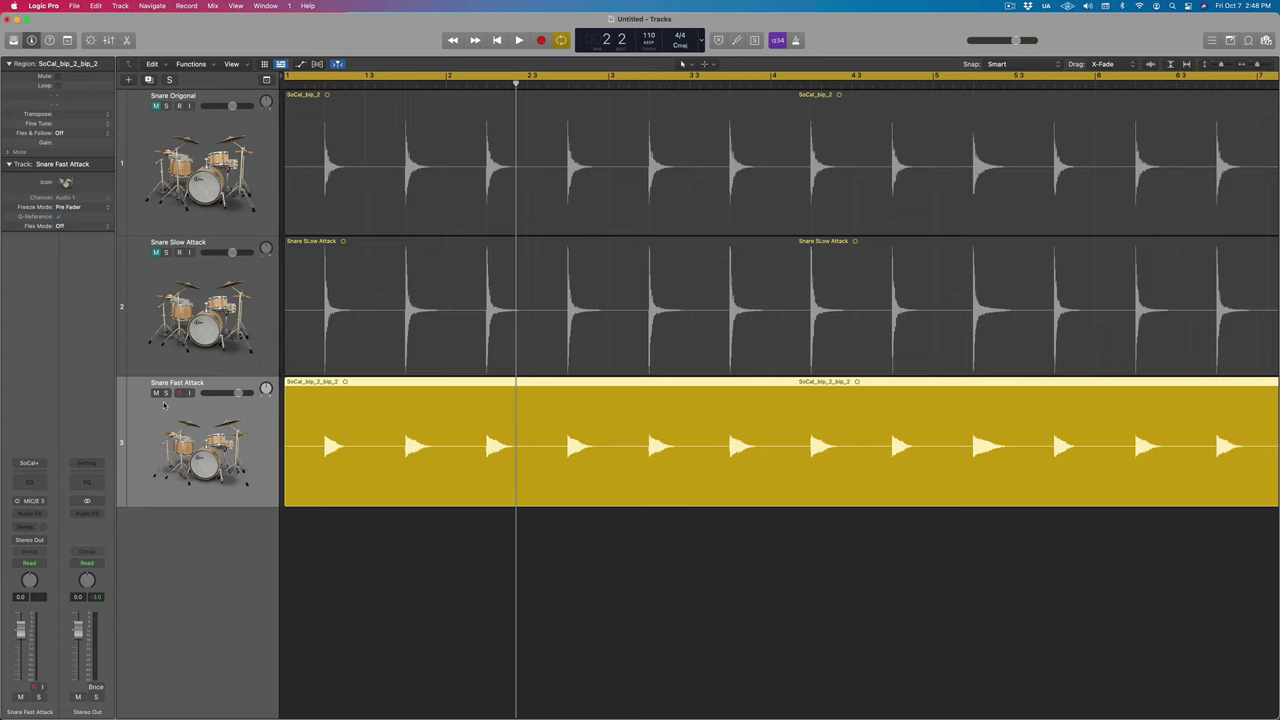
key("space")
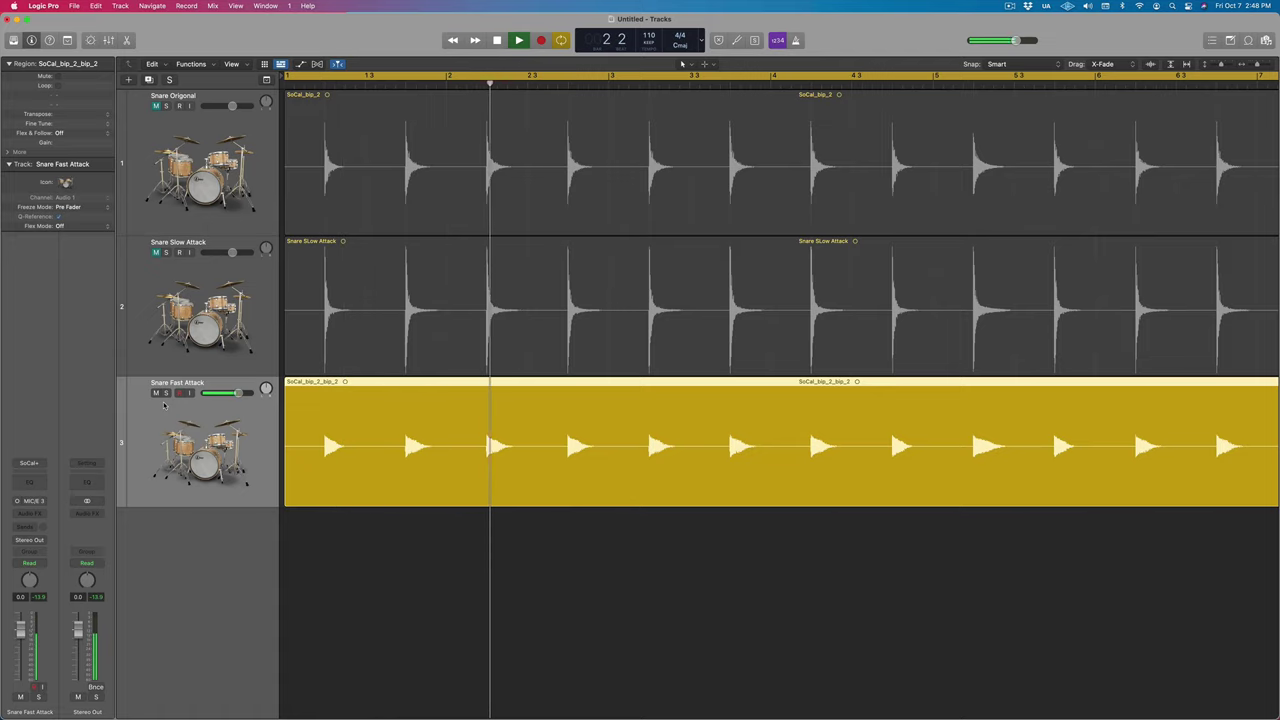
key("space")
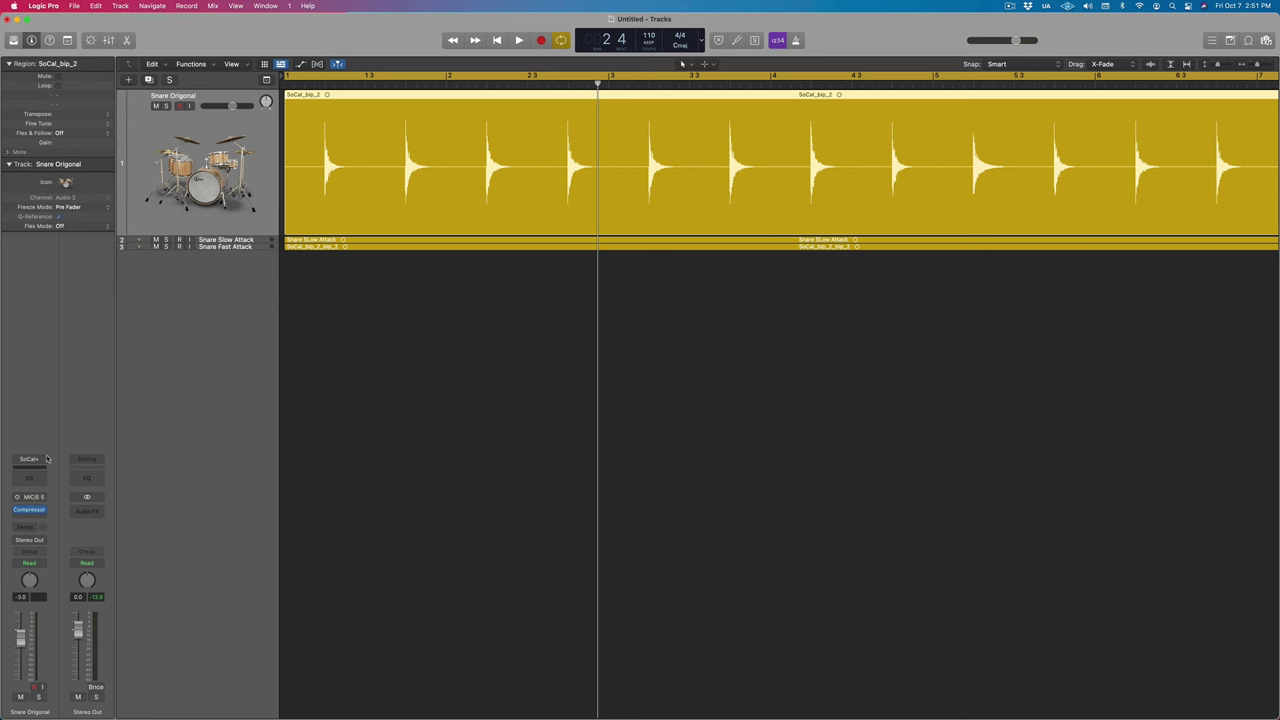
Open Snare Orignal's Compressor, mute Snare Slow Attack, and set release to 5.0 ms
left_click(29, 510)
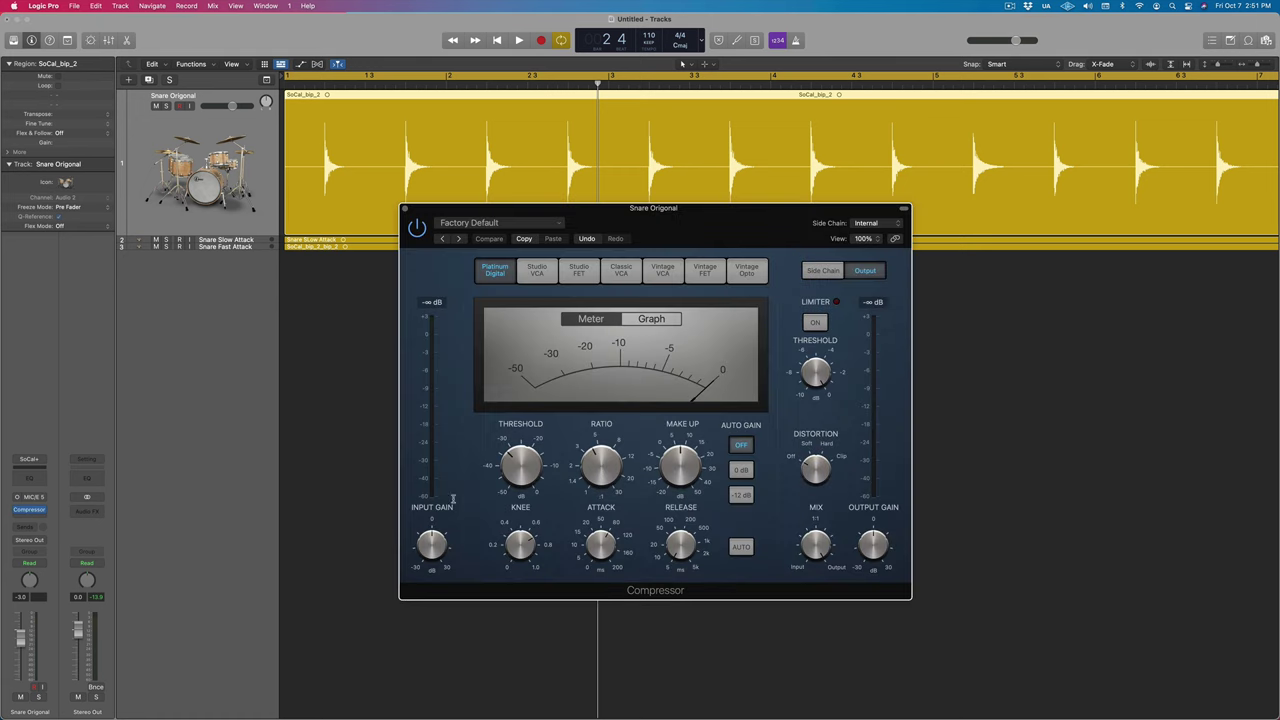
left_click(155, 240)
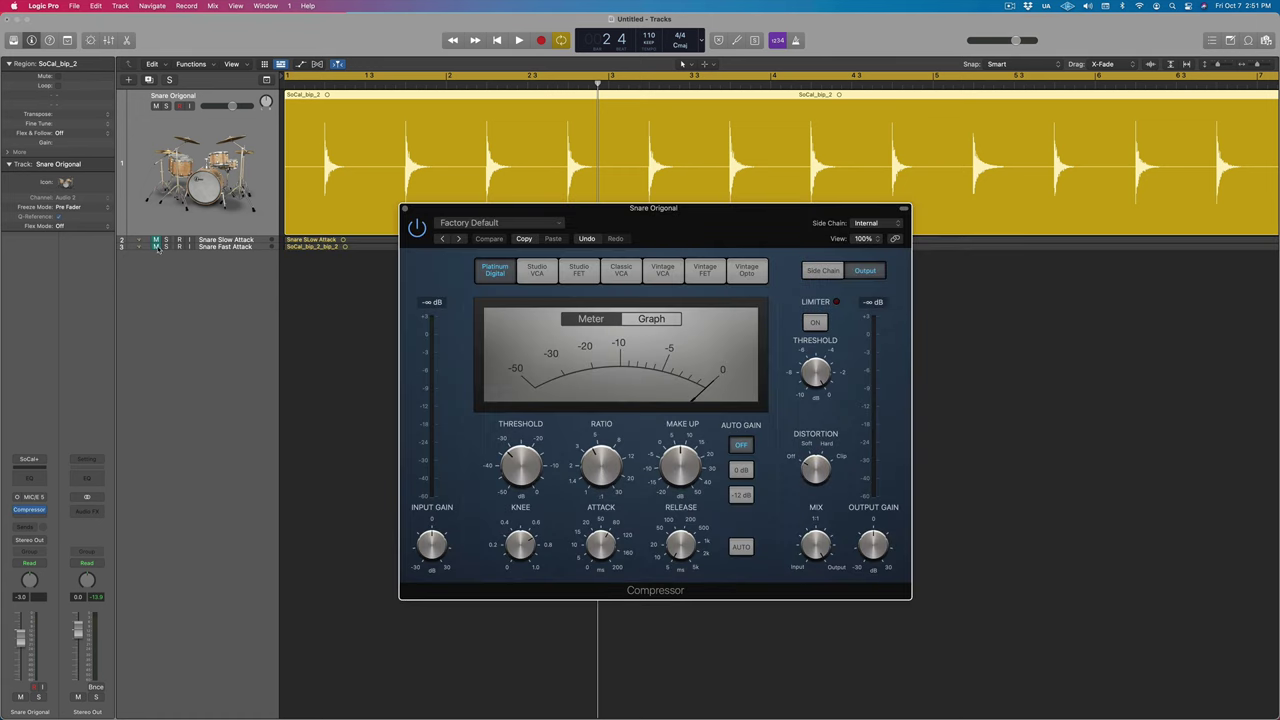
left_click_drag(668, 561, 691, 563)
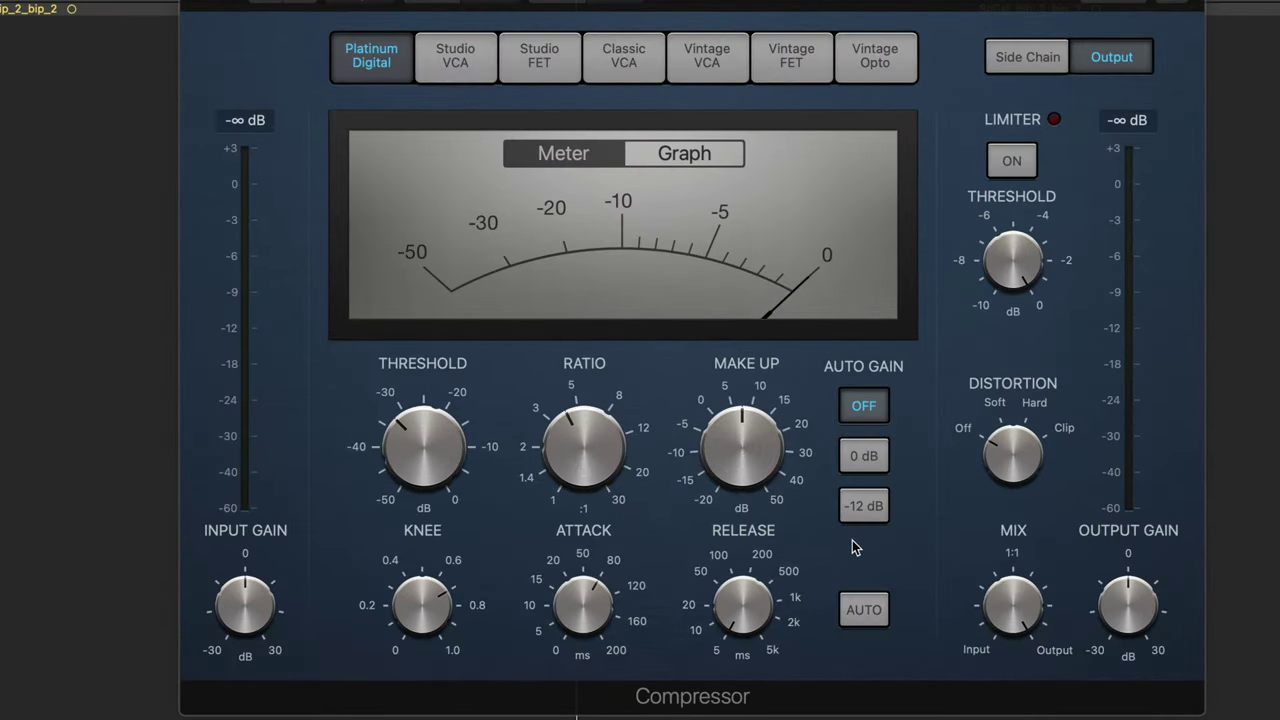
mouse_move(800, 578)
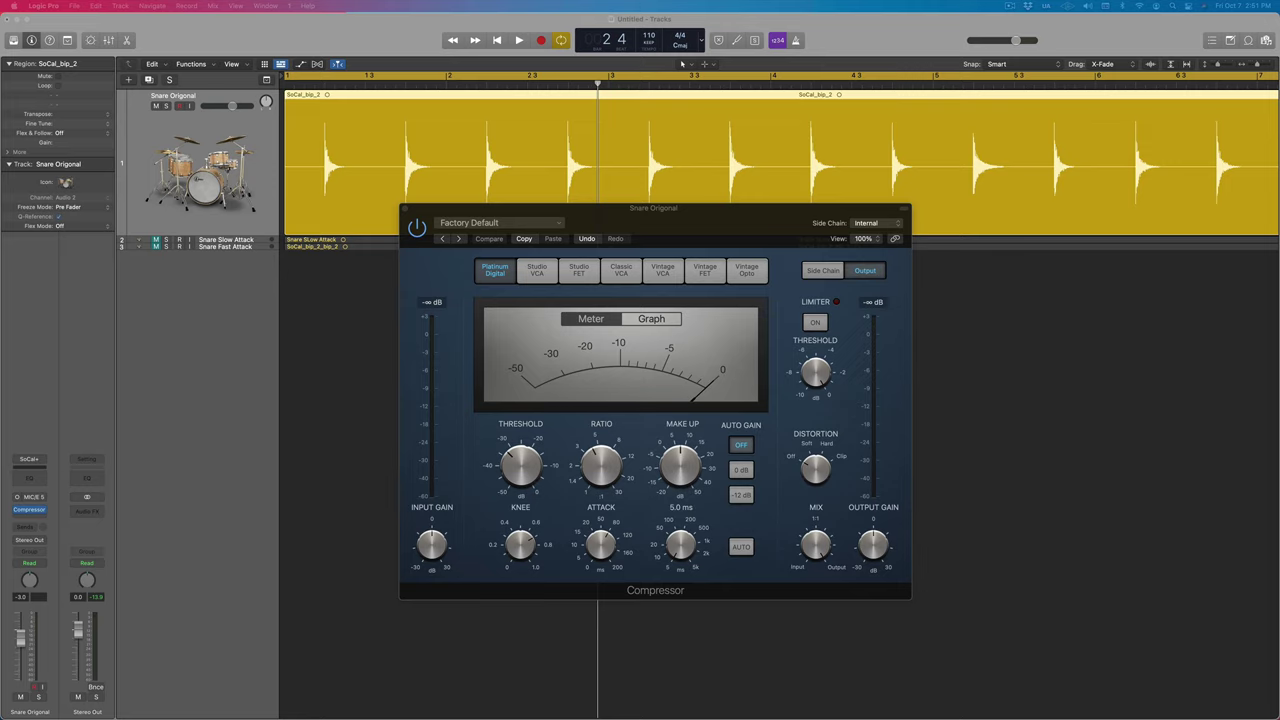
left_click(688, 545)
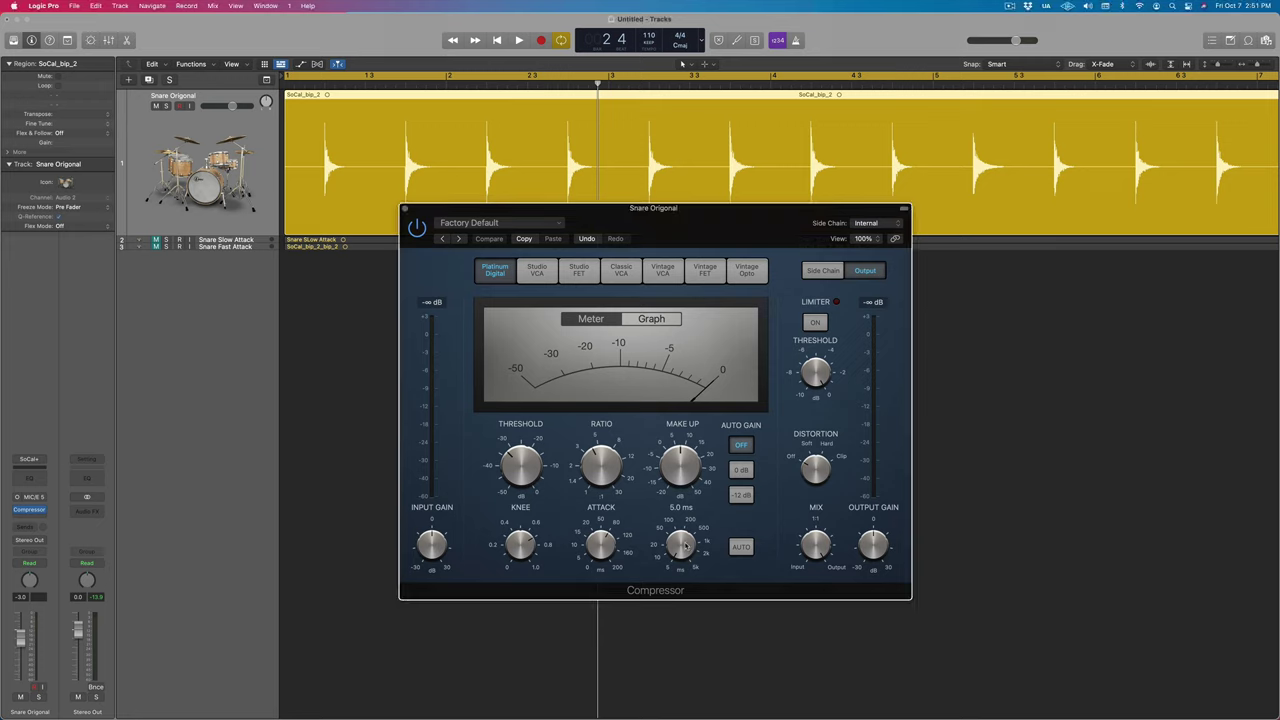
Sweep the release to 27.0 ms, 5.0 ms, 16.0 ms, ending at the 5.0 ms minimum
left_click_drag(686, 553, 706, 612)
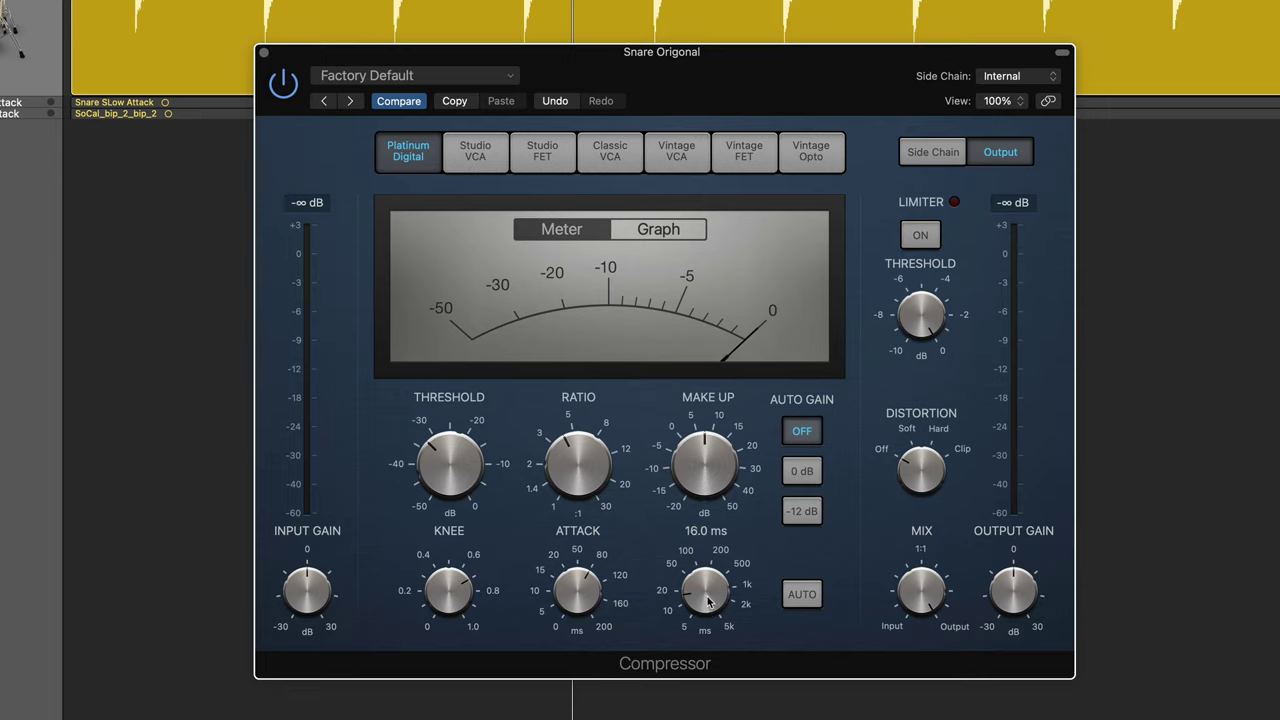
left_click_drag(709, 605, 726, 657)
mouse_move(708, 598)
left_mouse_down()
mouse_move(705, 588)
mouse_move(735, 595)
mouse_move(724, 610)
left_mouse_up()
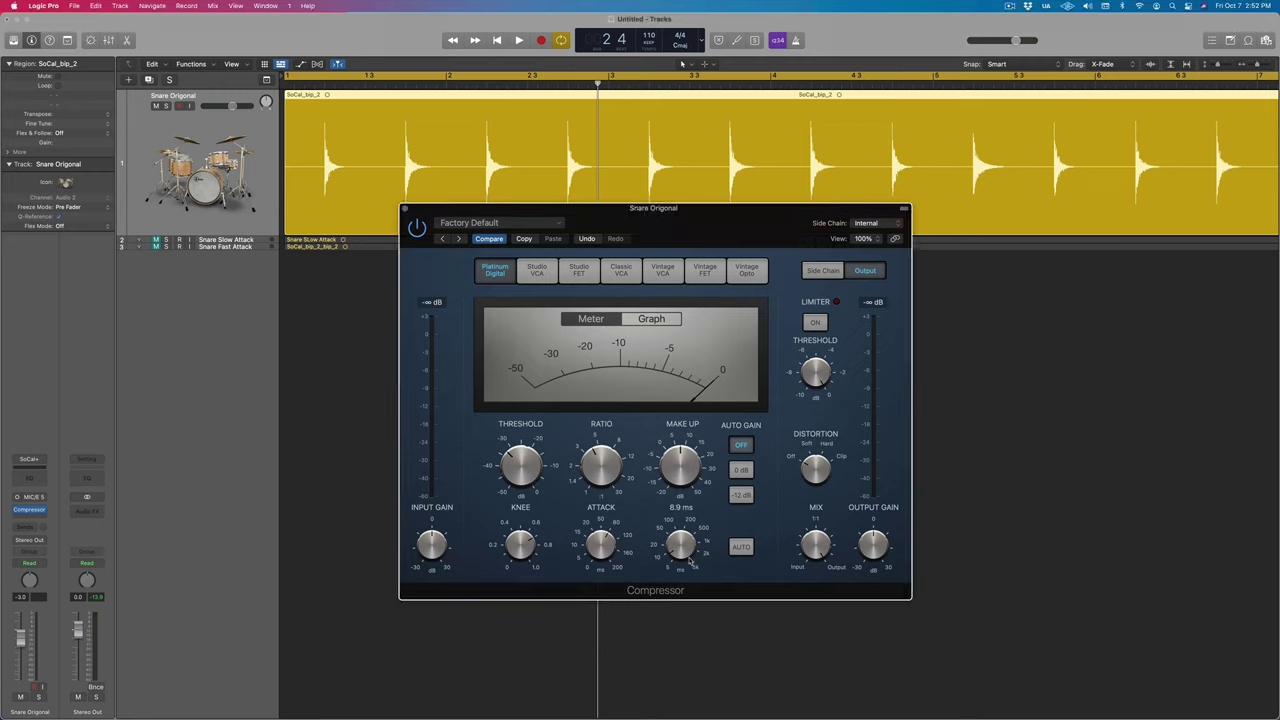
mouse_move(693, 563)
left_mouse_down()
mouse_move(700, 577)
mouse_move(676, 554)
left_mouse_up()
left_click(736, 610)
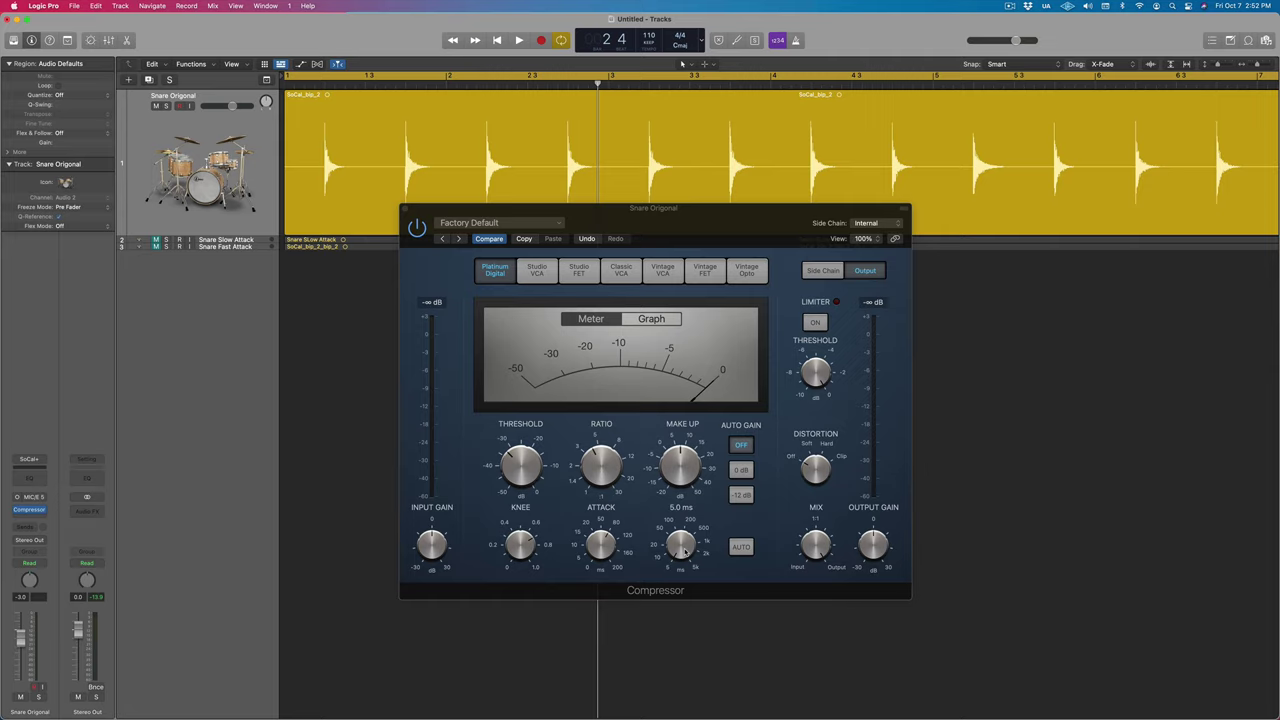
Raise the Snare Original Compressor's release from 5.0 ms to 14.0 ms
left_click_drag(684, 553, 683, 548)
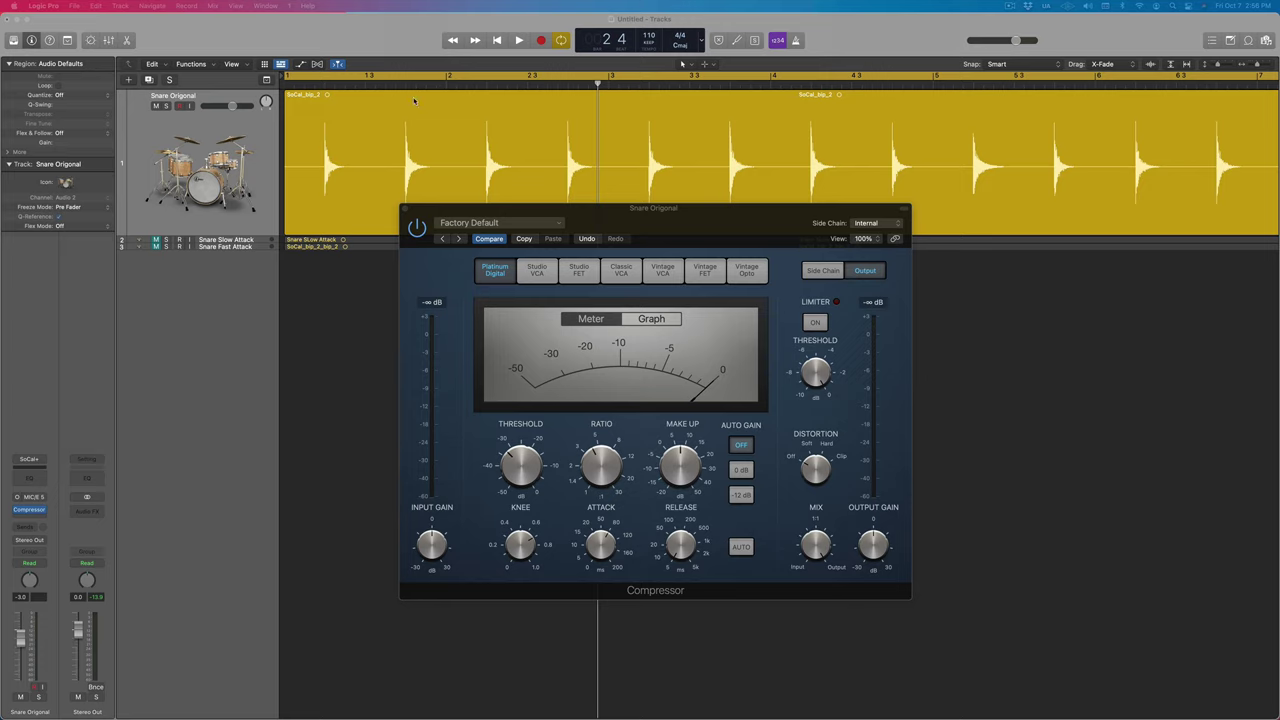
Return to the project start and raise the Compressor threshold to -22.5, then -19.5 dB
key("Return")
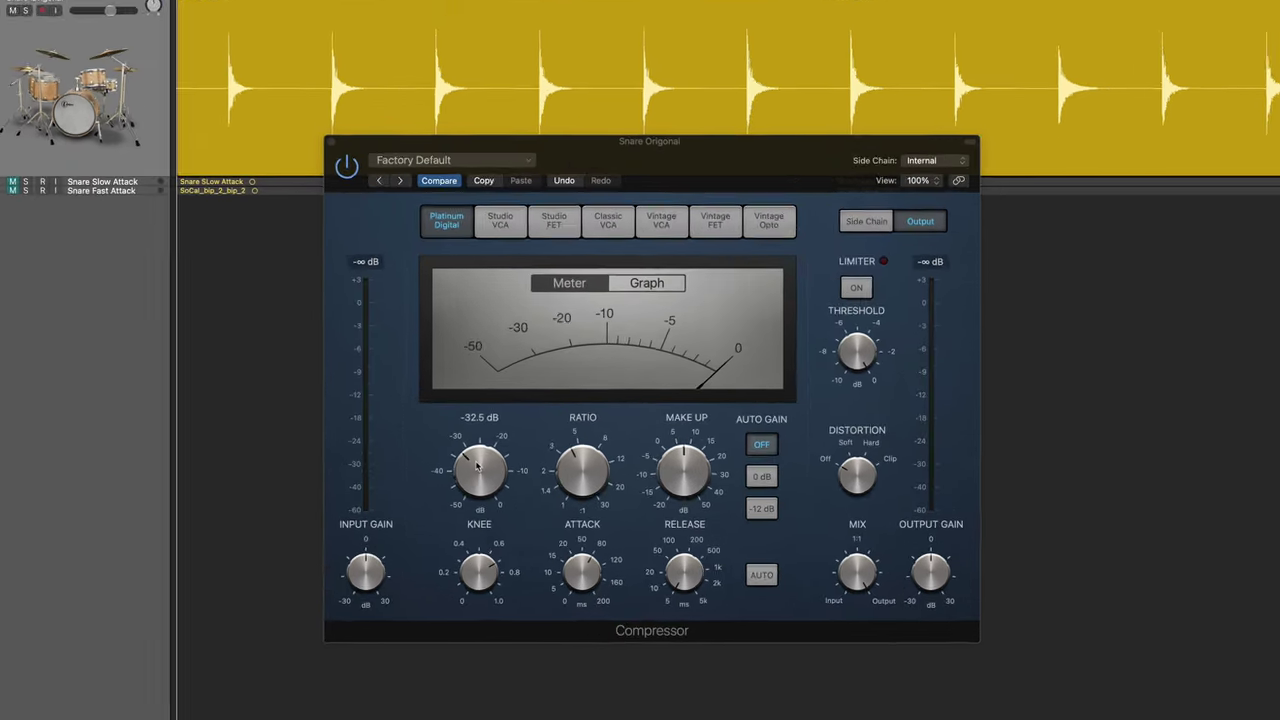
mouse_move(521, 467)
left_click_drag(432, 480, 440, 470)
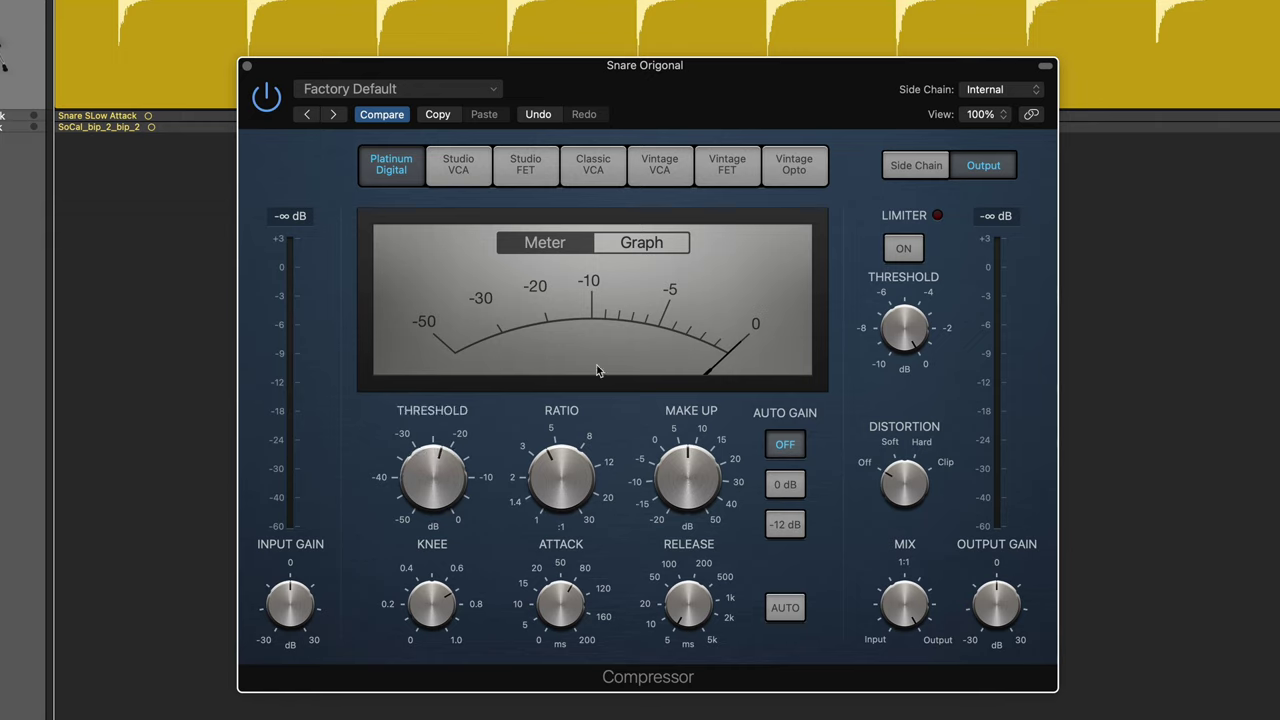
left_click_drag(446, 484, 448, 474)
During playback, pull the threshold down to -42.5 dB to hear the heavier compression
key("space")
mouse_move(448, 471)
left_mouse_down()
mouse_move(433, 573)
mouse_move(450, 603)
mouse_move(446, 492)
left_mouse_up()
key("space")
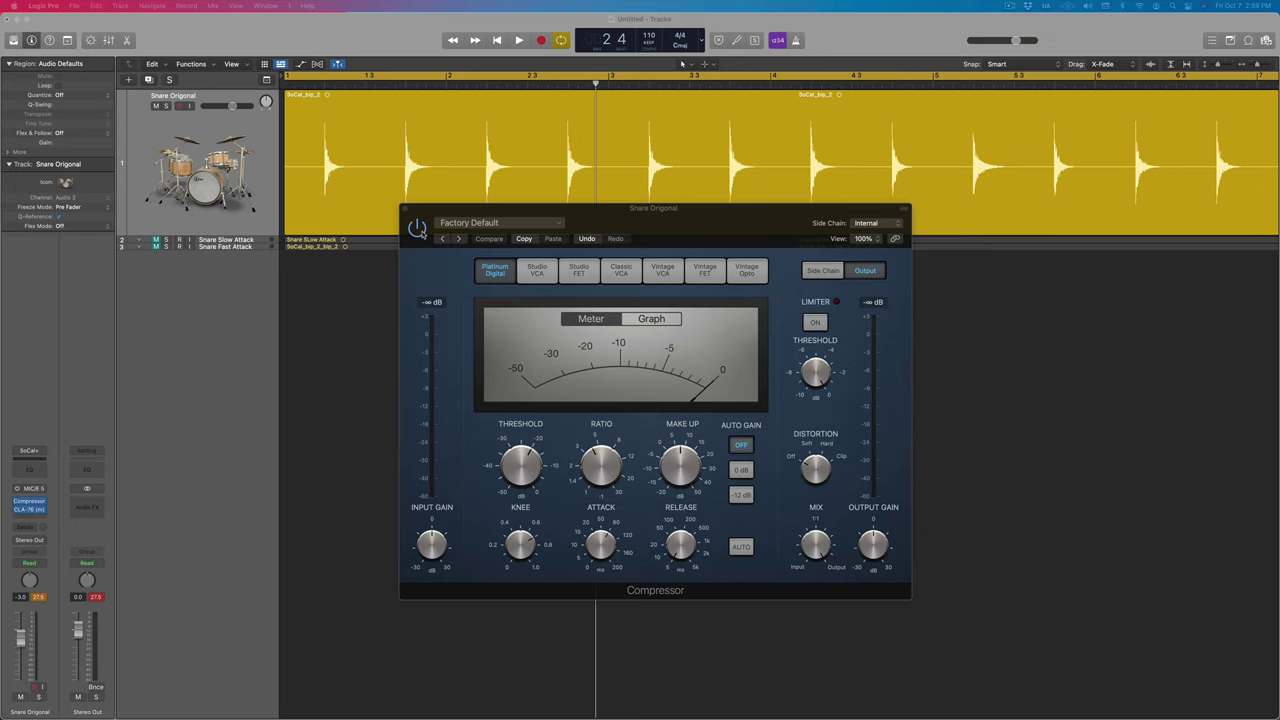
Bypass the Compressor, open the CLA-76 on Snare Original, and set its ratio to 4
left_click(417, 228)
left_click(405, 208)
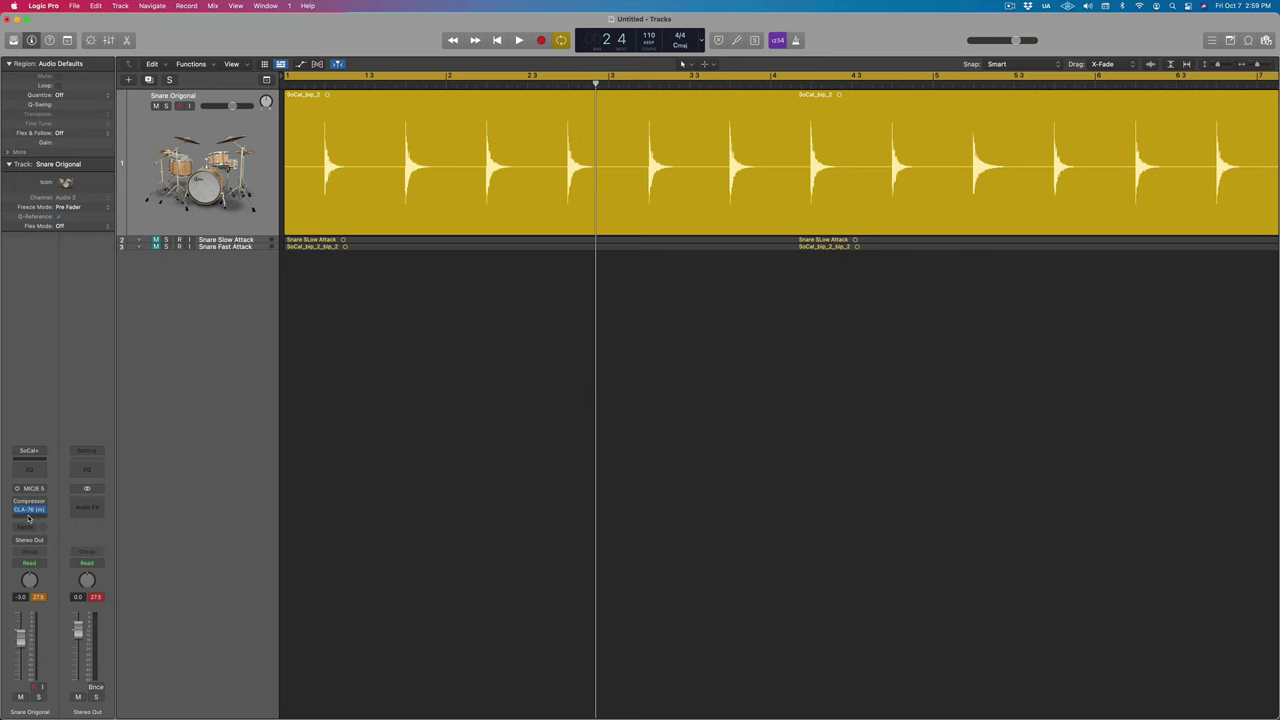
left_click(29, 510)
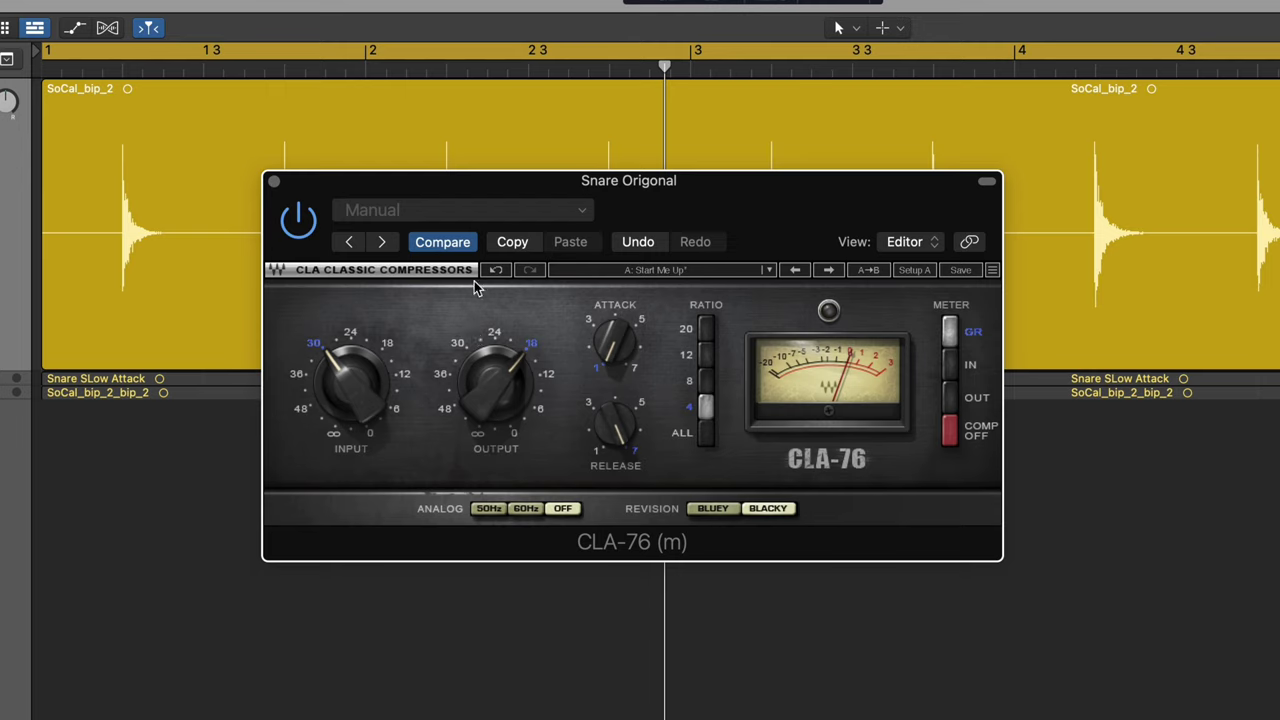
left_click(708, 386)
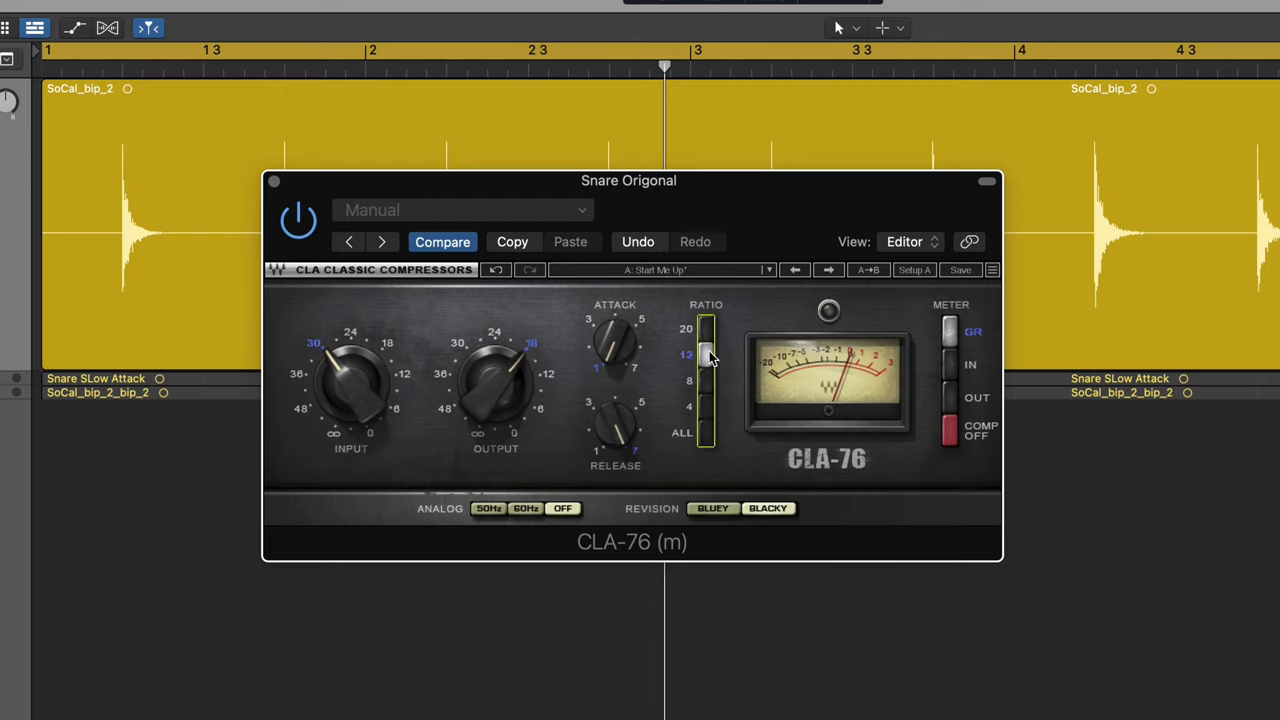
left_click(707, 405)
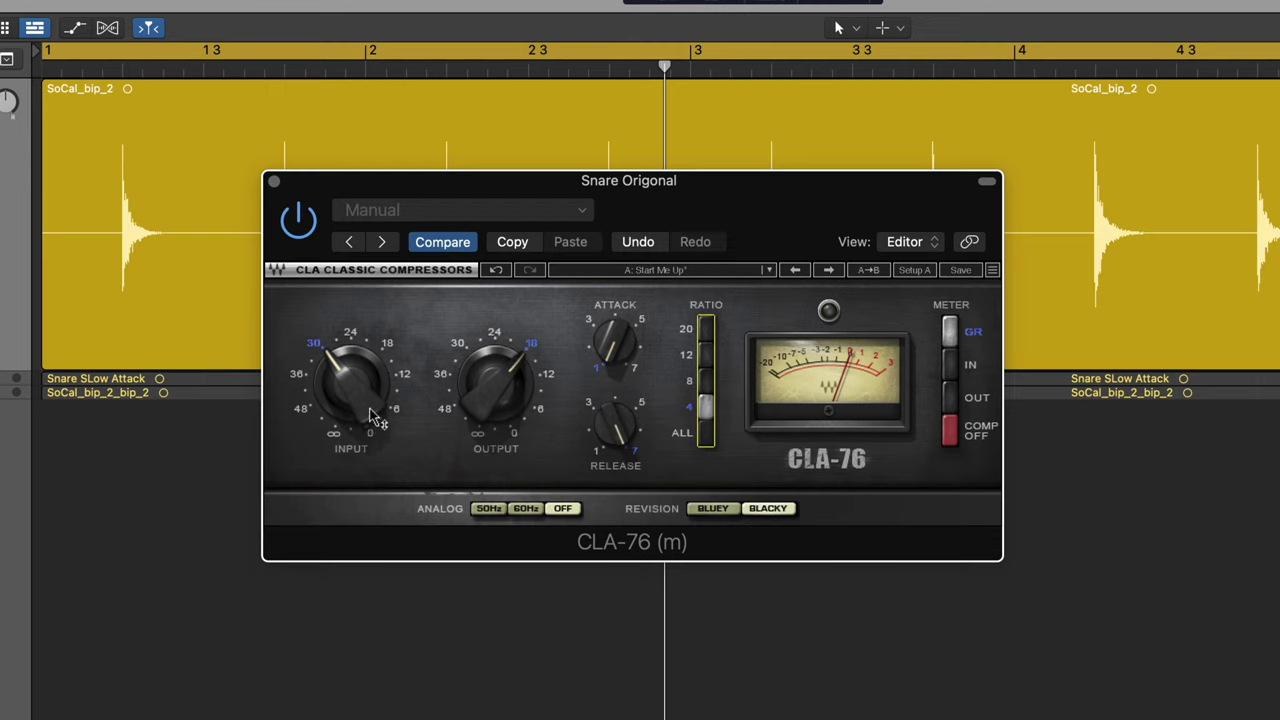
While playing, raise CLA-76 input from -30.0 to -26.4 and lower output from -18.0 to -22.4
mouse_move(362, 406)
key("space")
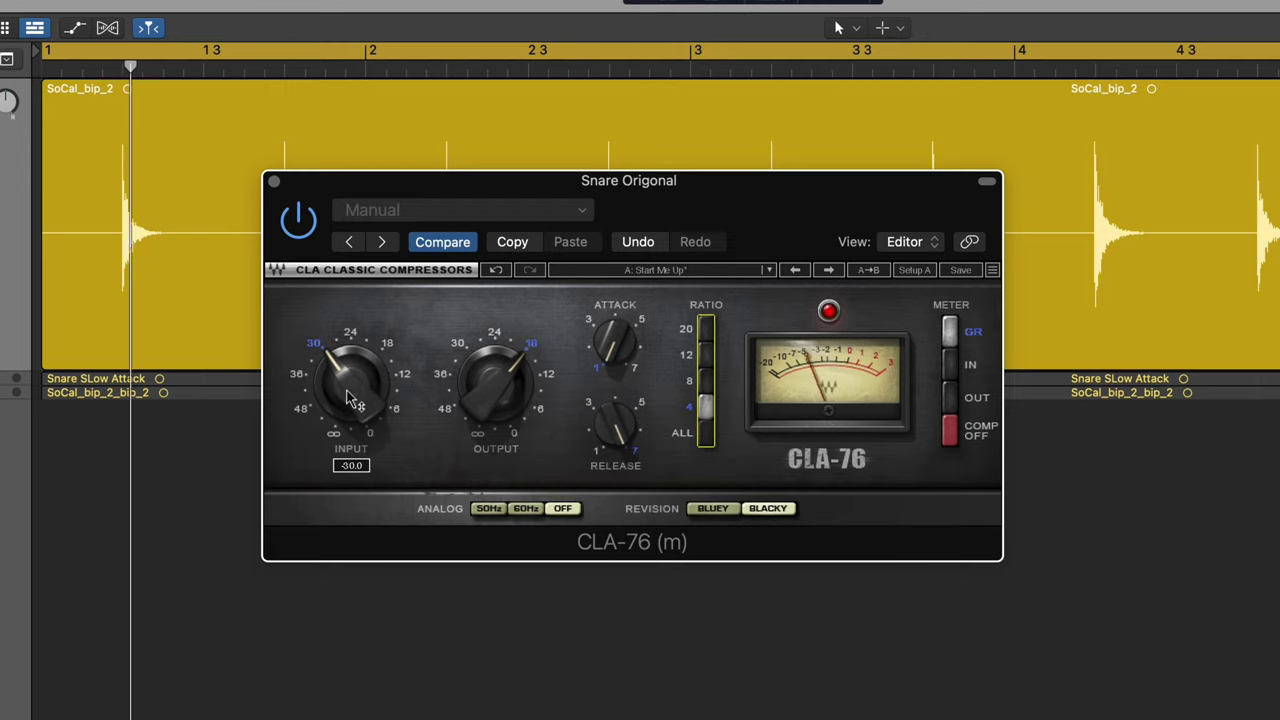
left_click_drag(350, 400, 350, 356)
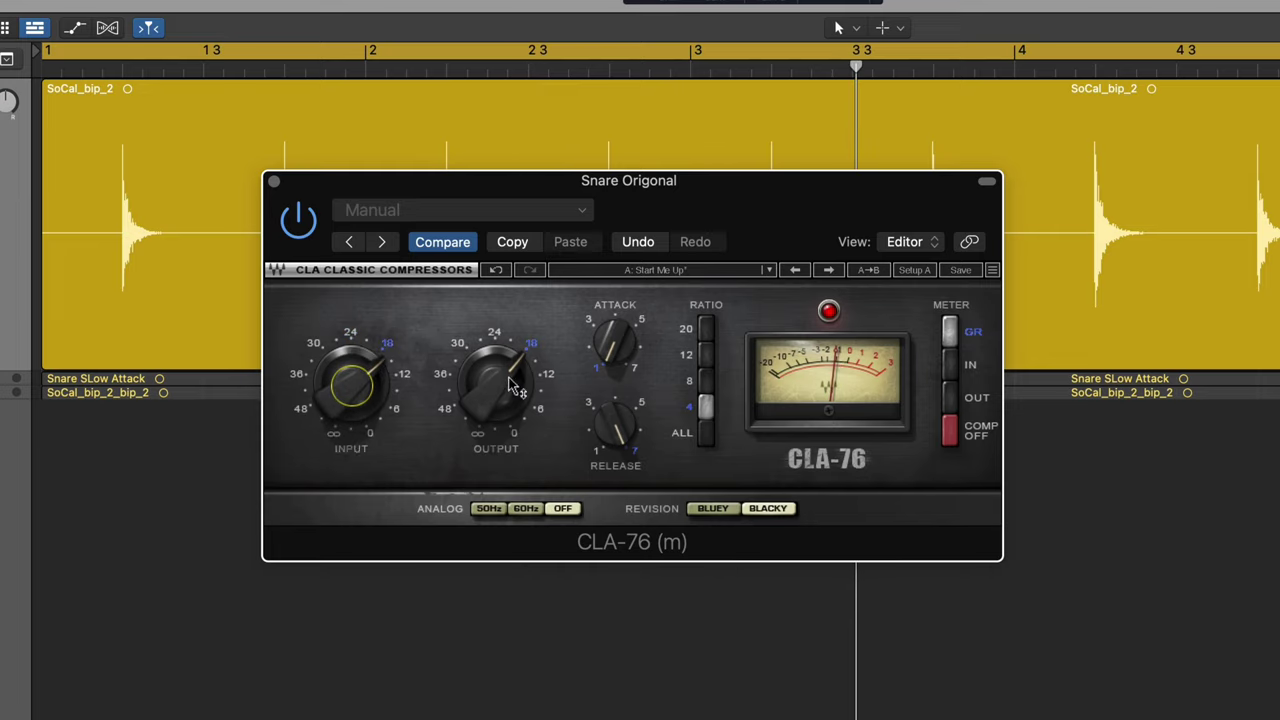
mouse_move(513, 390)
left_click_drag(513, 390, 513, 402)
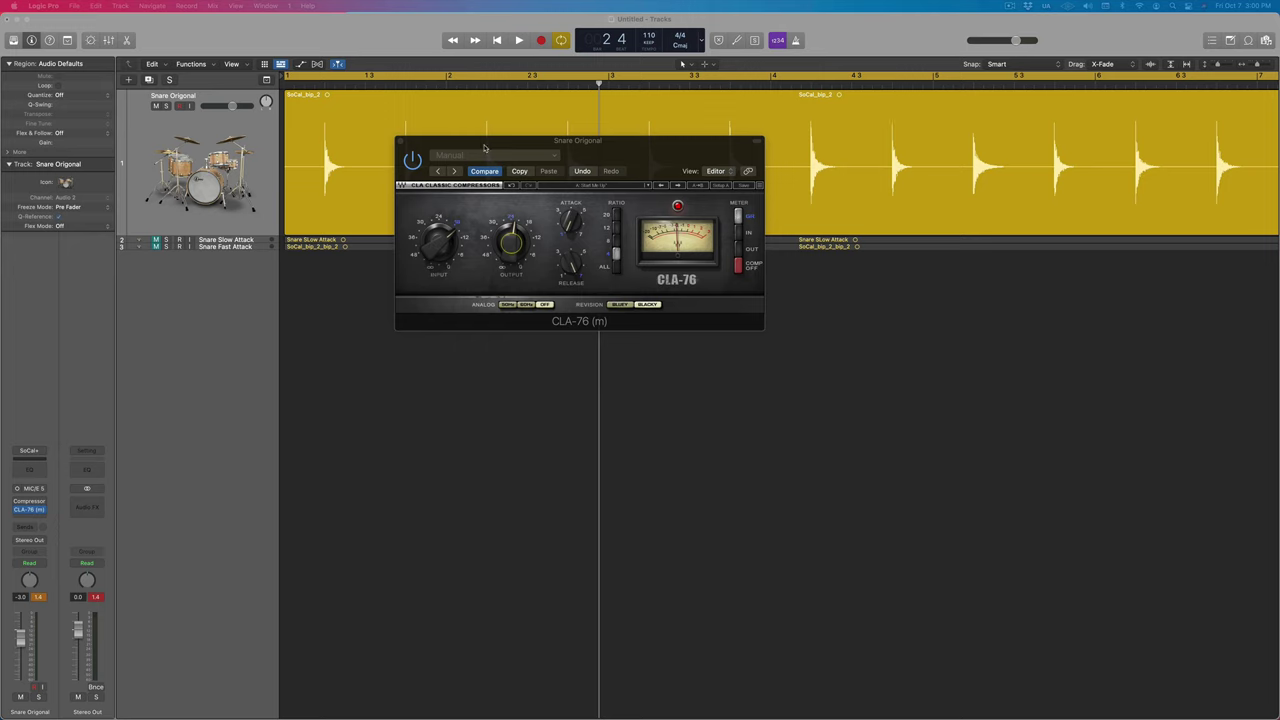
Close the CLA-76 window and reopen the Snare Original Compressor
left_click(403, 152)
left_click(400, 141)
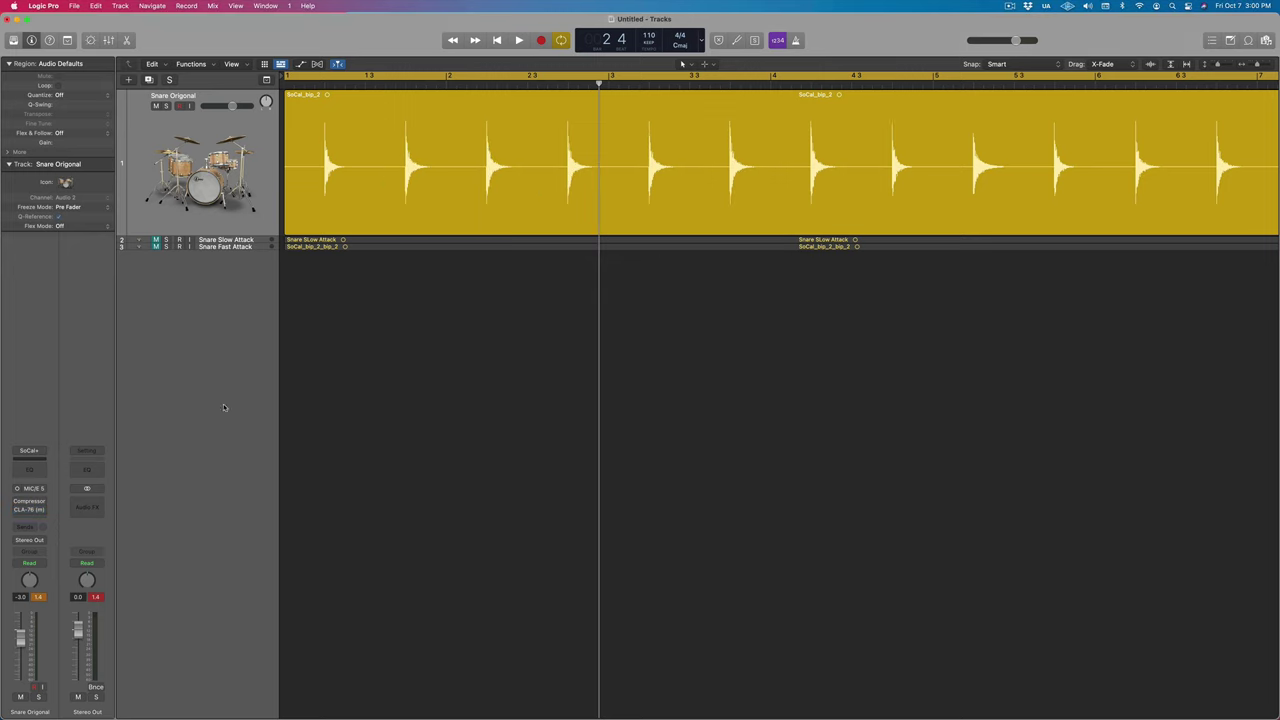
left_click(32, 501)
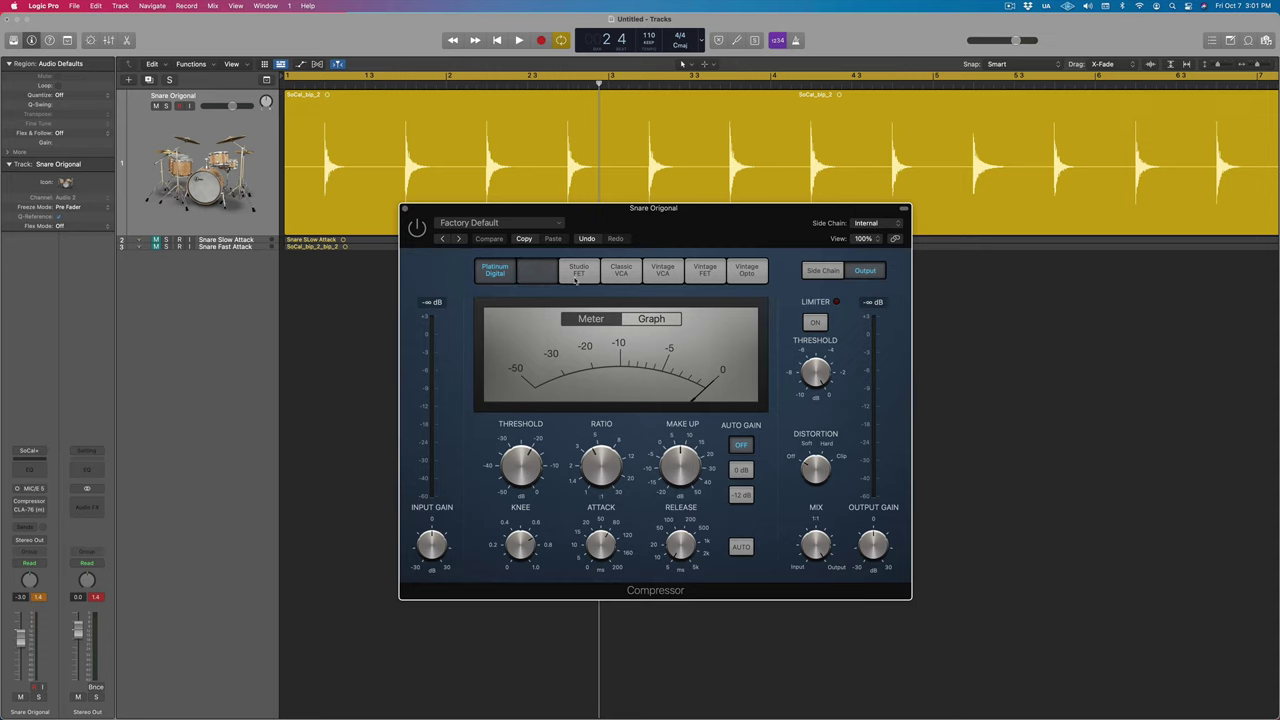
Cycle the Compressor through Studio VCA, Studio FET, Classic VCA, Vintage VCA, Vintage FET, then Vintage Opto
left_click(537, 272)
left_click(579, 272)
left_click(621, 278)
left_click(670, 277)
left_click(705, 272)
left_click(746, 271)
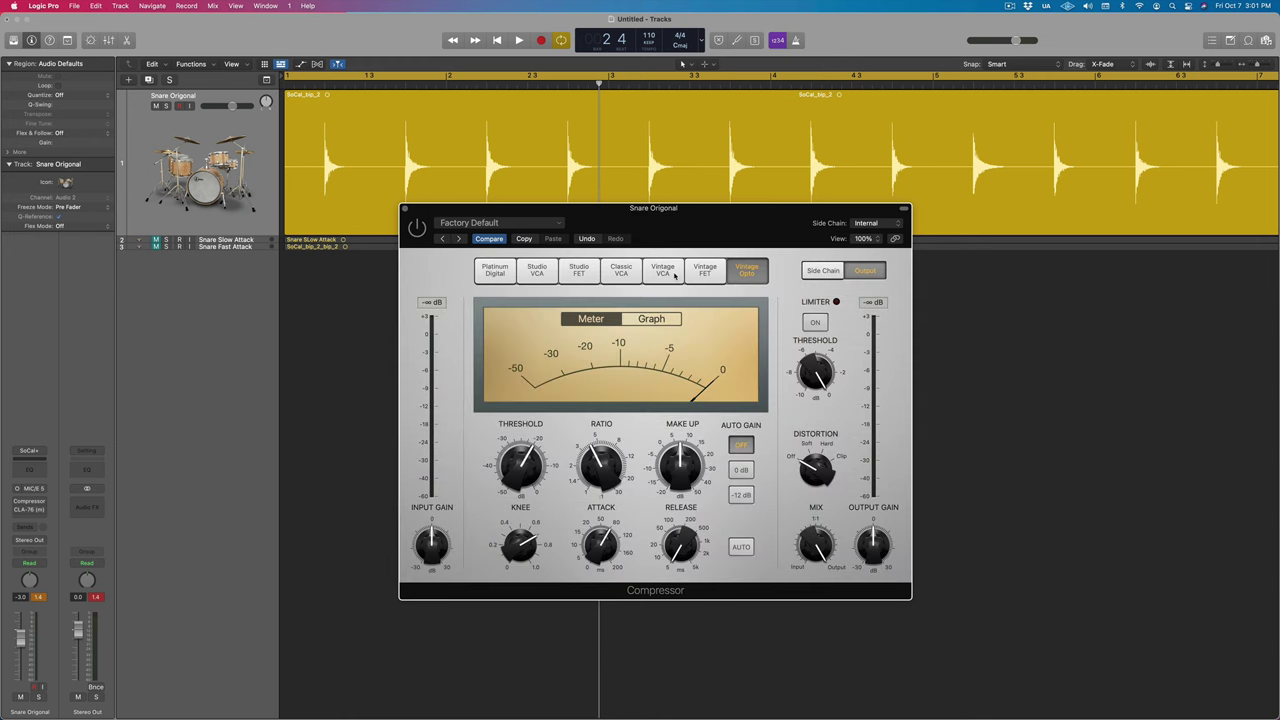